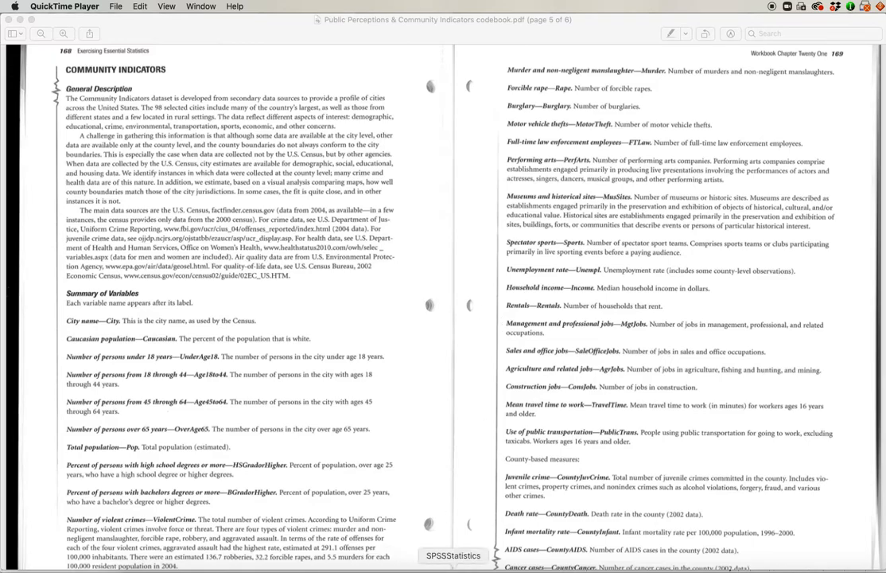
Switch to the SPSS data editor and create a legacy histogram of the Unemployment Rate variable, without a normal curve.
{"action": "left_click", "coordinate": [454, 566]}
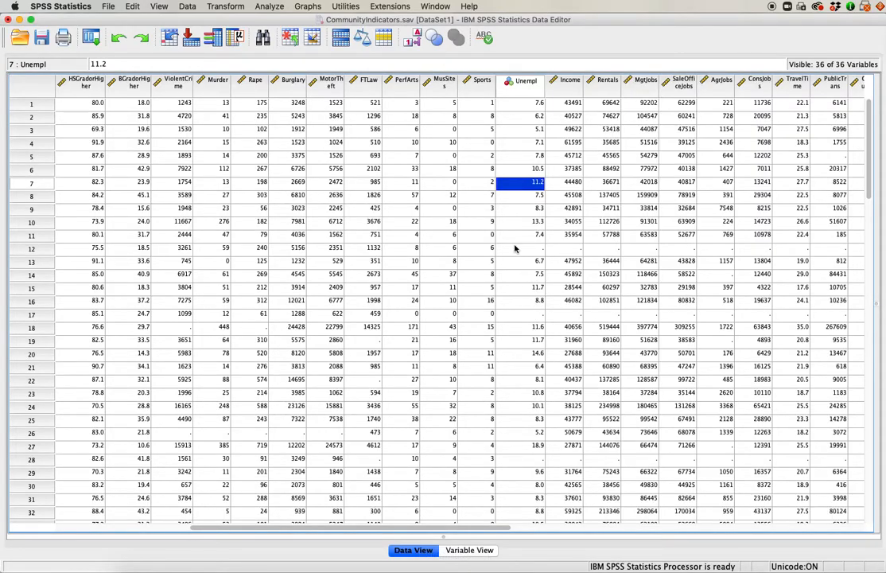
{"action": "left_click", "coordinate": [526, 110]}
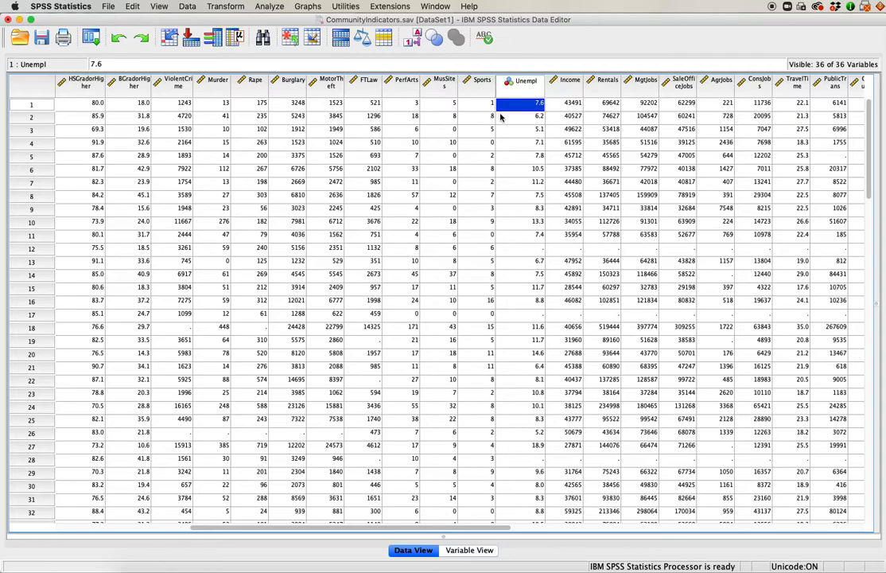
{"action": "left_click", "coordinate": [307, 6]}
{"action": "mouse_move", "coordinate": [334, 86]}
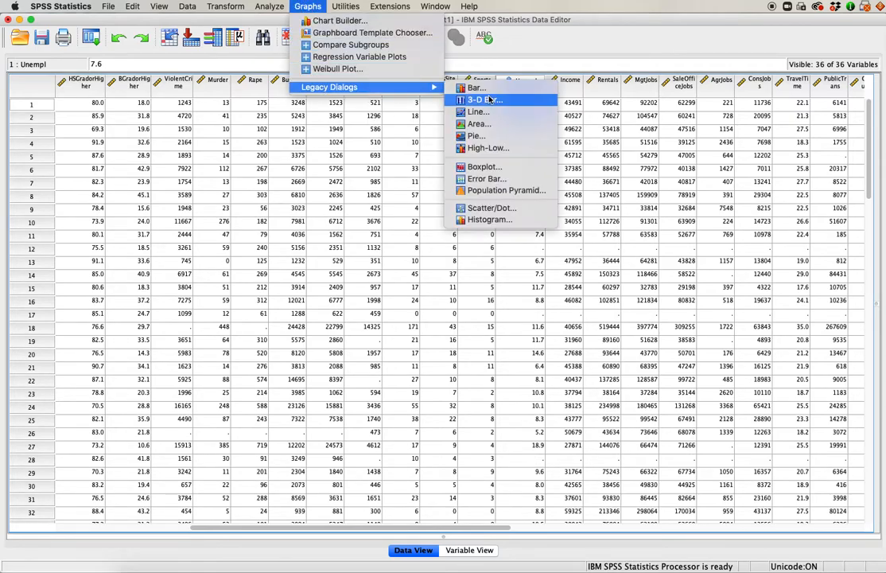
{"action": "left_click", "coordinate": [519, 221]}
{"action": "left_click", "coordinate": [567, 194]}
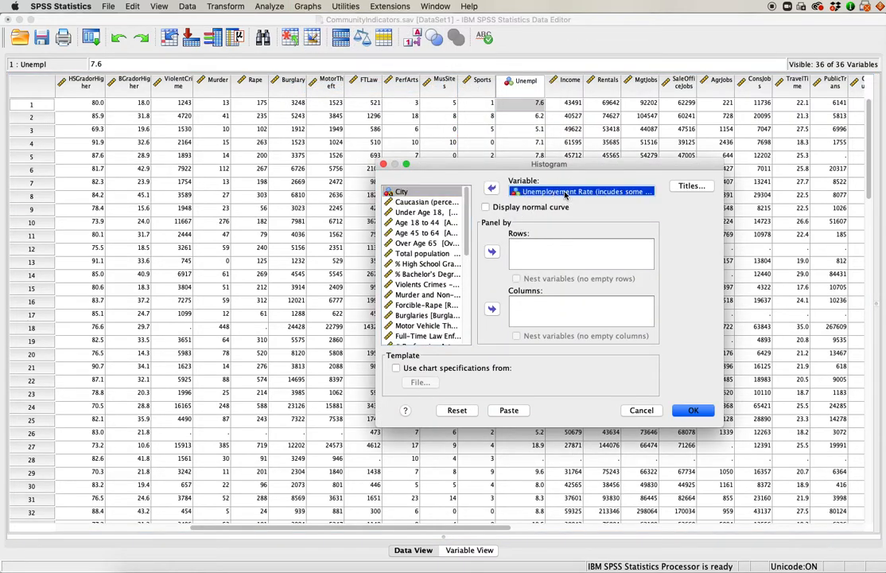
{"action": "left_click", "coordinate": [693, 410]}
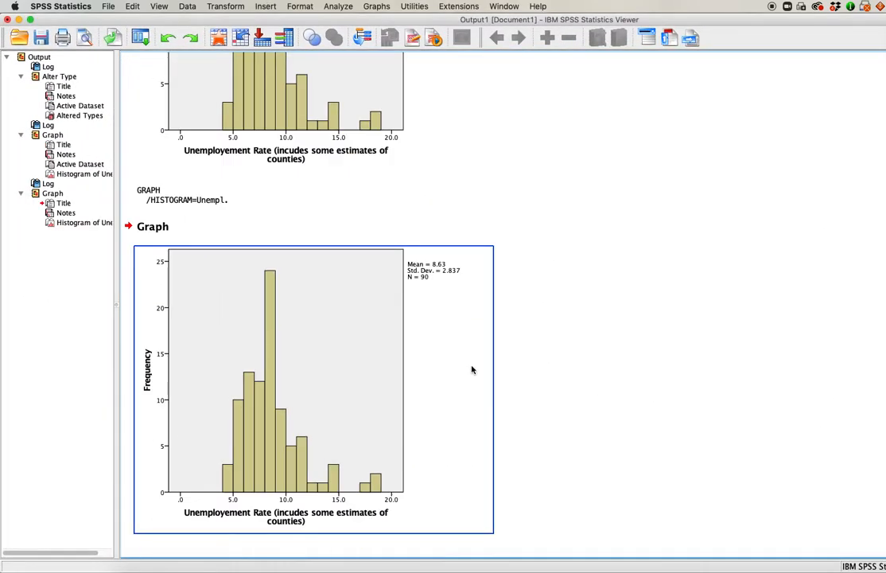
{"action": "left_click", "coordinate": [387, 247]}
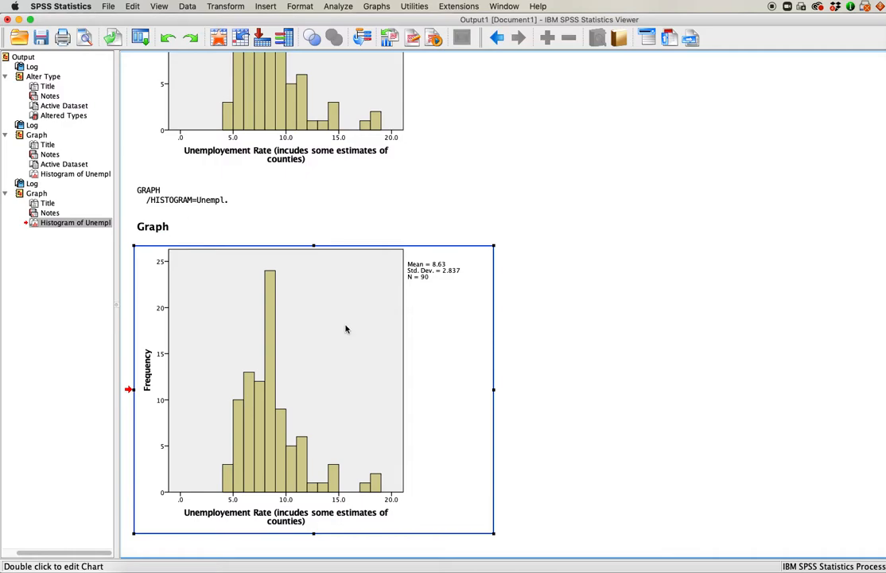
{"action": "left_click", "coordinate": [610, 449]}
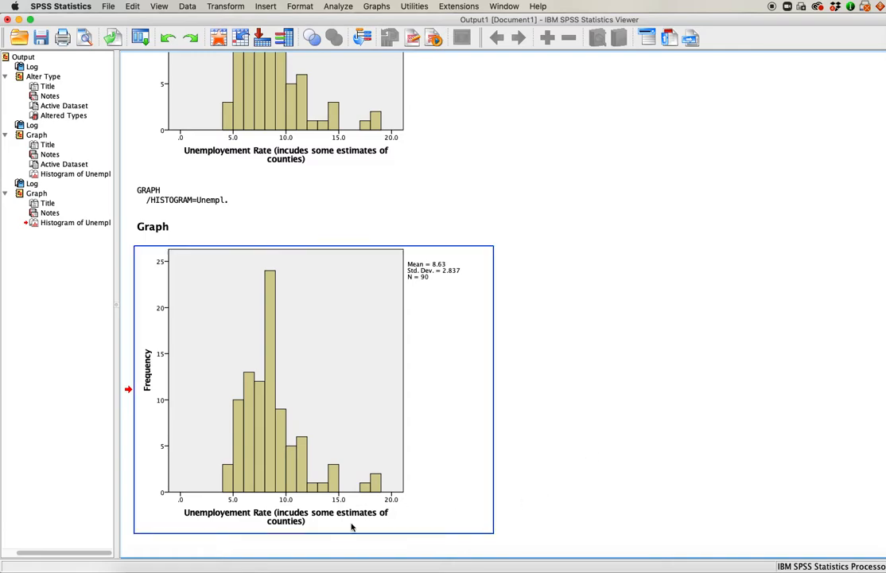
Switch to the blank Word document and enter the column headings "Old value (unemployment)" and "New value (3 category)".
{"action": "left_click", "coordinate": [336, 568]}
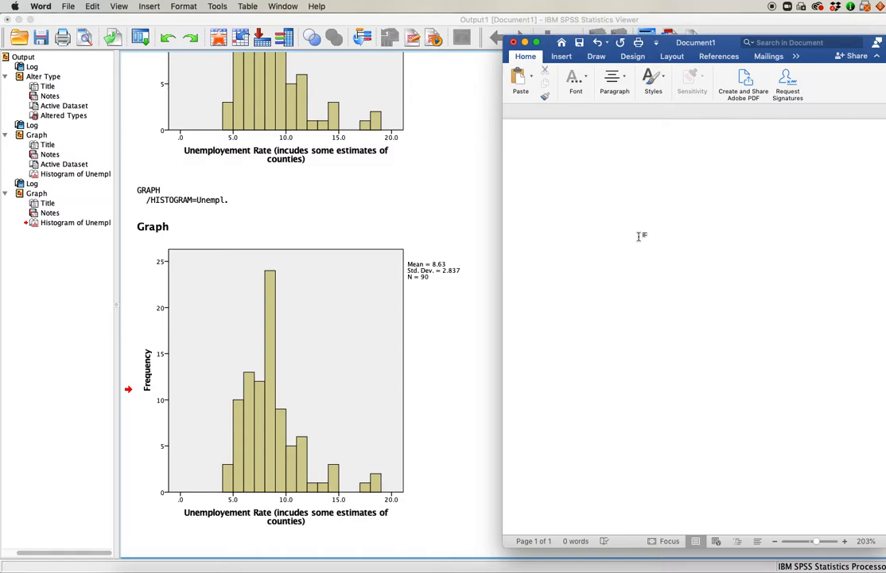
{"action": "type", "text": "Old value (unemployment)"}
{"action": "key", "text": "Tab"}
{"action": "type", "text": "New value ("}
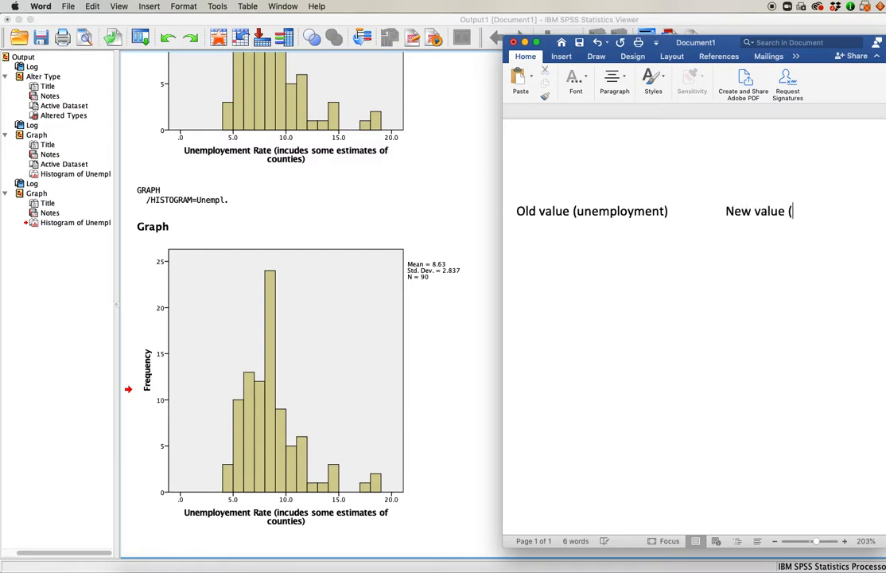
{"action": "type", "text": "3 category)"}
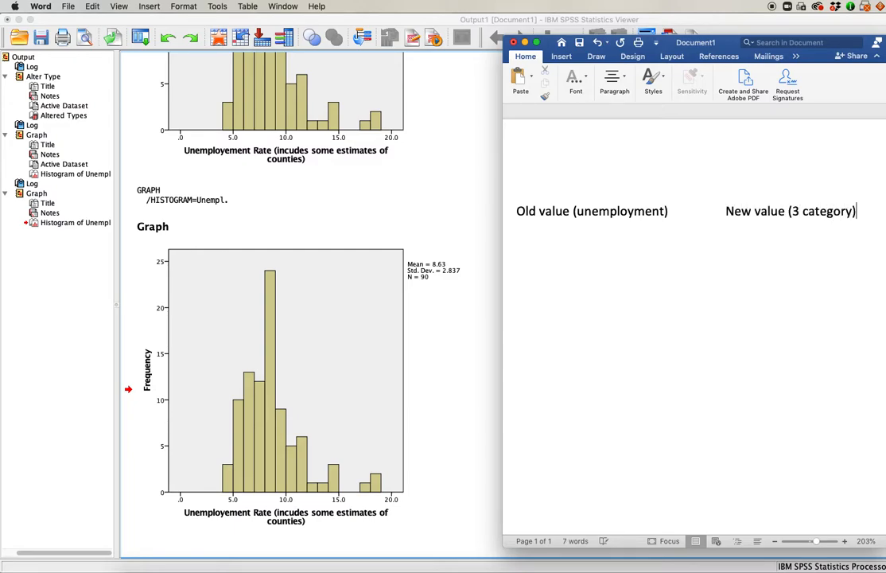
Add the first recoding row below the headings: "6.0 or less" with the new value "1 [low]".
{"action": "key", "text": "Return"}
{"action": "type", "text": "6.0"}
{"action": "key", "text": "BackSpace"}
{"action": "type", "text": "0 or less"}
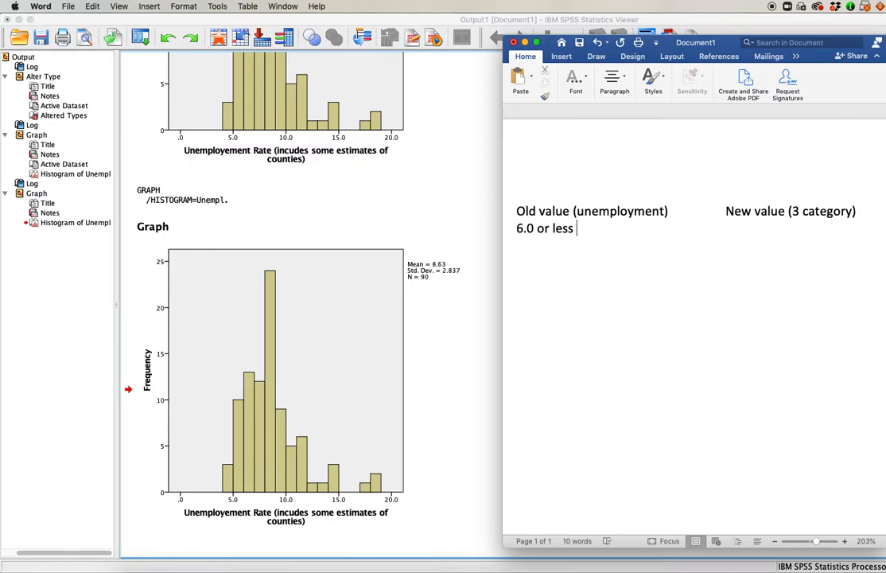
{"action": "key", "text": "Tab"}
{"action": "key", "text": "Tab"}
{"action": "key", "text": "Tab"}
{"action": "key", "text": "Tab"}
{"action": "type", "text": "1 [low]"}
Add the second recoding row: "6.1 to 10.0" with the new value "2 [medium]".
{"action": "key", "text": "Return"}
{"action": "type", "text": "6.1 to "}
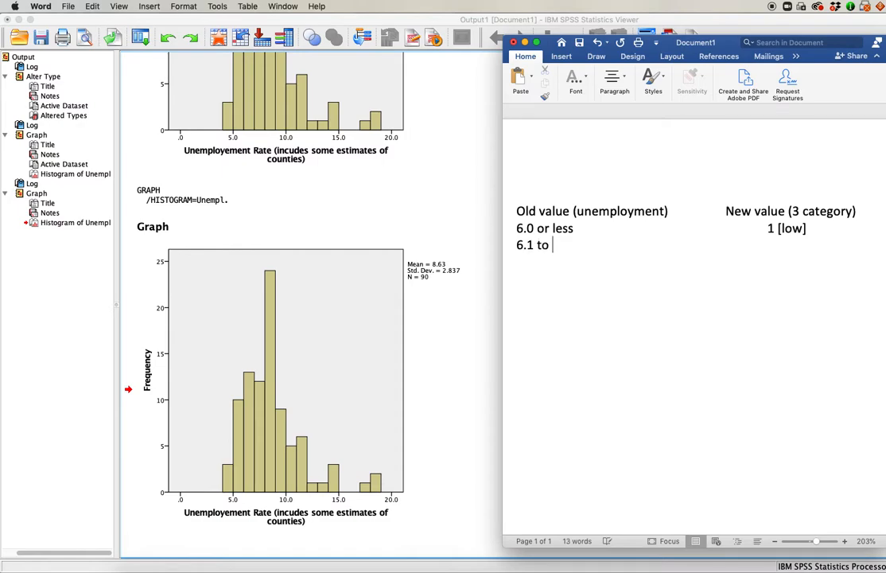
{"action": "type", "text": "10.0"}
{"action": "key", "text": "Tab"}
{"action": "key", "text": "Tab"}
{"action": "key", "text": "Tab"}
{"action": "key", "text": "Tab"}
{"action": "key", "text": "Tab"}
{"action": "key", "text": "Tab"}
{"action": "type", "text": "2"}
{"action": "type", "text": "[medium]"}
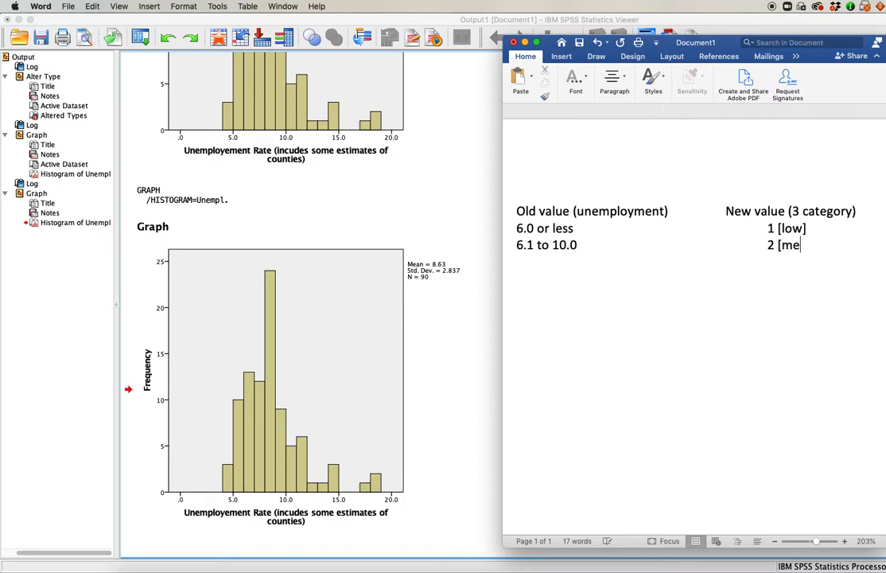
Add the third recoding row: "10.1 or higher" with the new value "3 [high]".
{"action": "key", "text": "Return"}
{"action": "type", "text": "10.1 or higher"}
{"action": "key", "text": "Tab"}
{"action": "key", "text": "Tab"}
{"action": "key", "text": "Tab"}
{"action": "key", "text": "Tab"}
{"action": "type", "text": "3 ["}
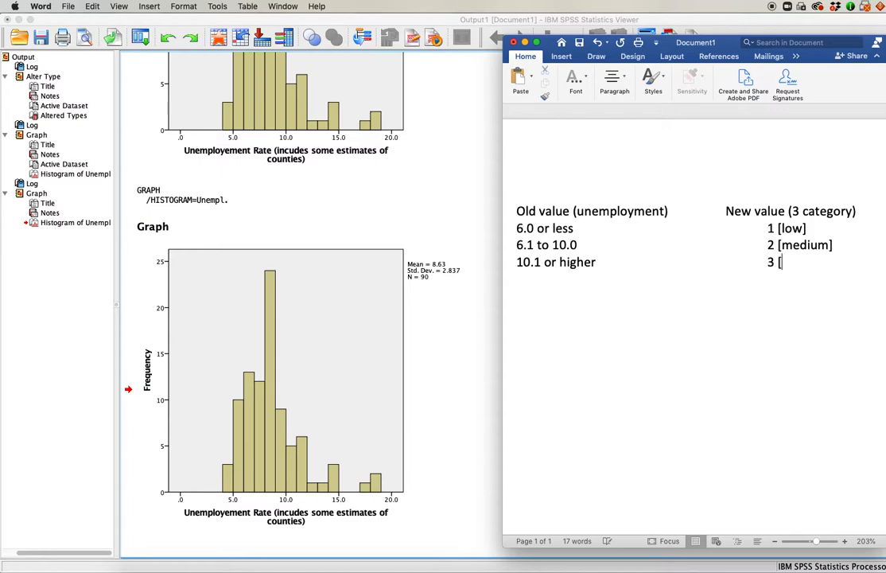
{"action": "type", "text": "high]"}
Minimize the SPSS output window and return to the CommunityIndicators data editor.
{"action": "left_click", "coordinate": [247, 88]}
{"action": "left_click", "coordinate": [292, 407]}
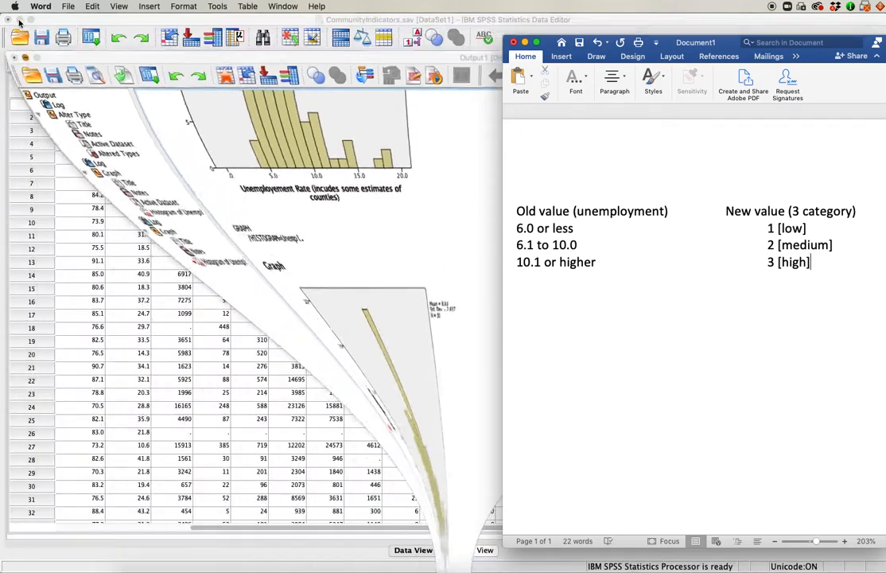
{"action": "left_click", "coordinate": [18, 19]}
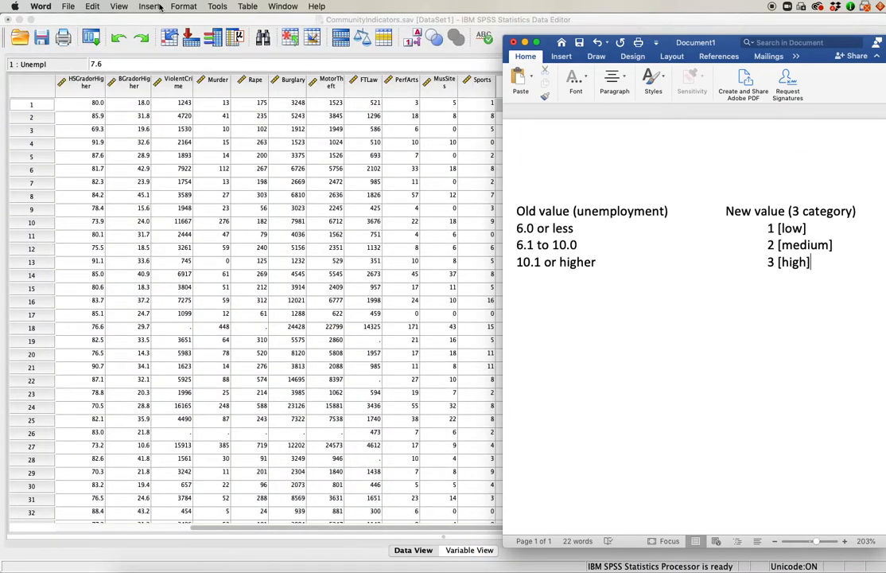
{"action": "left_click", "coordinate": [108, 20]}
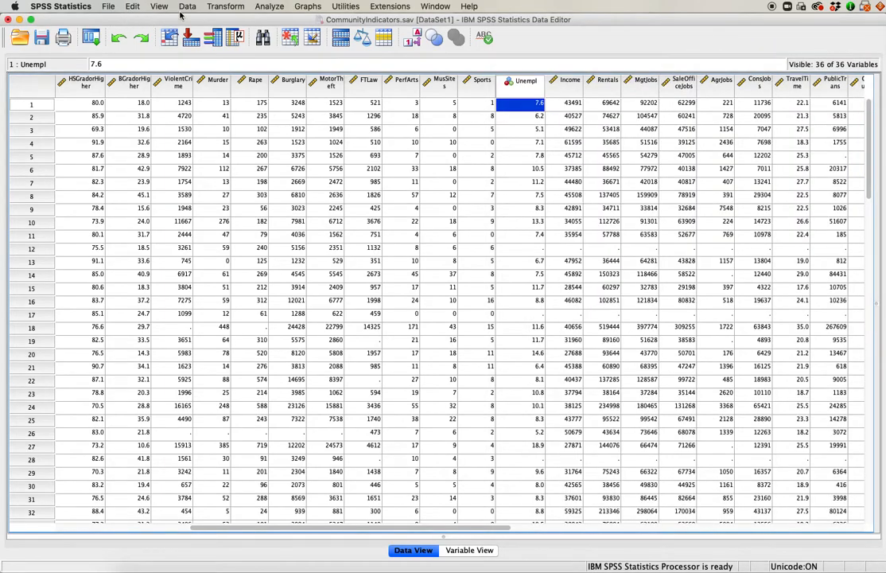
Start a Recode into Different Variables with the Unemployment Rate variable as its input.
{"action": "left_click", "coordinate": [232, 7]}
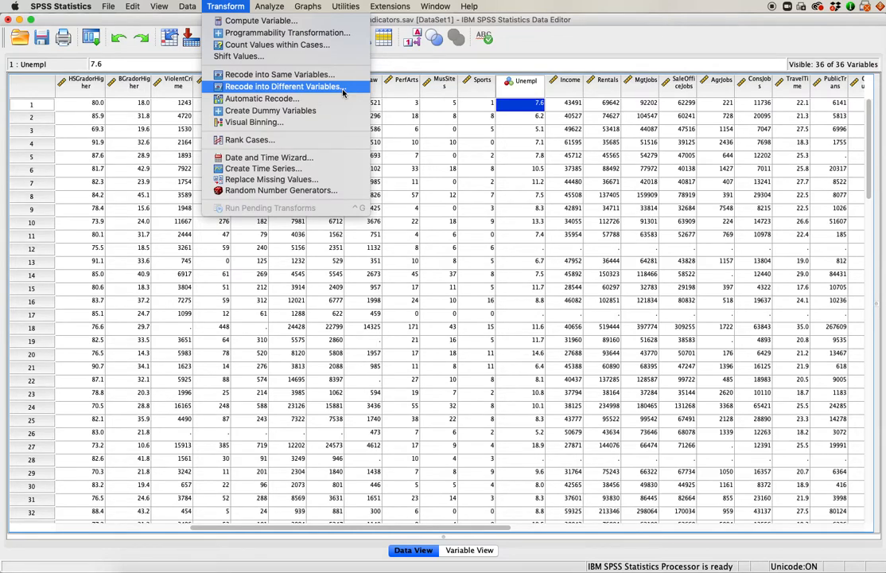
{"action": "left_click", "coordinate": [342, 87]}
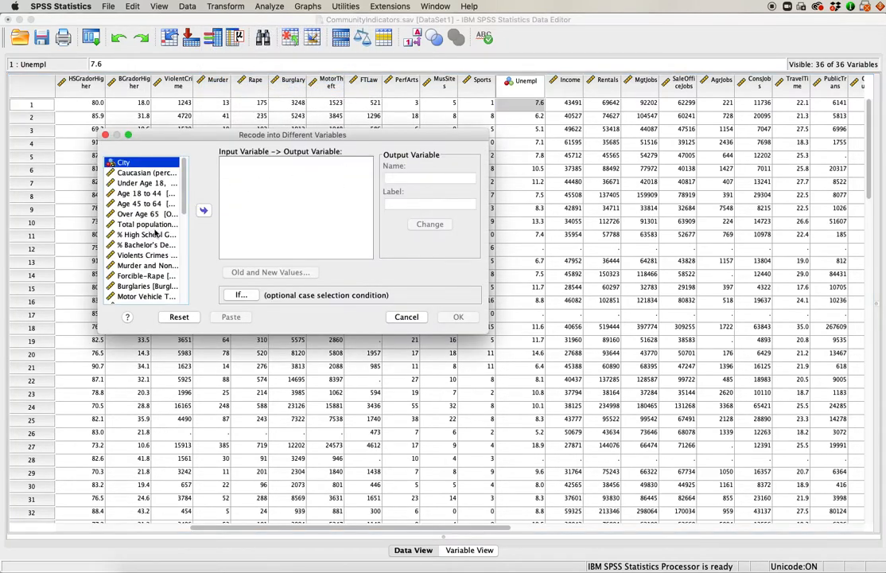
{"action": "scroll", "coordinate": [151, 250], "scroll_direction": "down", "scroll_amount": 3}
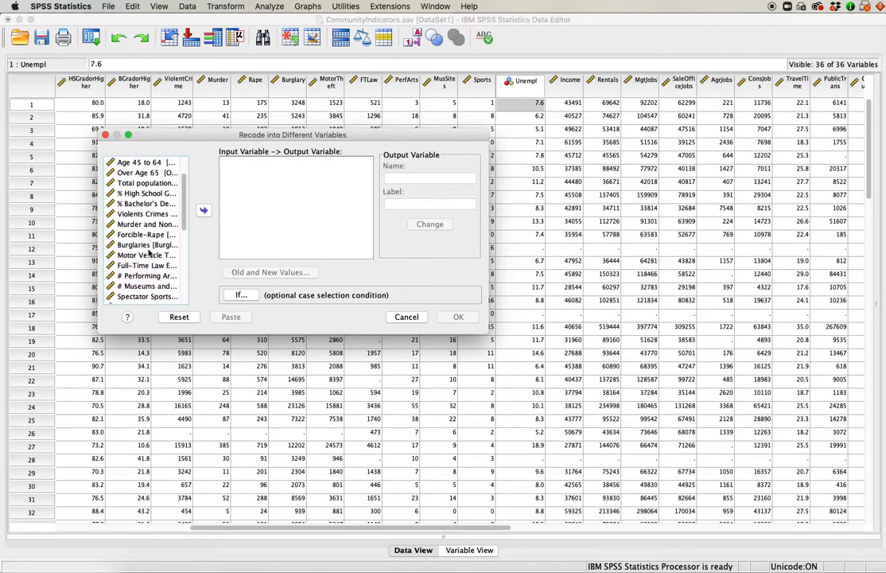
{"action": "scroll", "coordinate": [151, 256], "scroll_direction": "down", "scroll_amount": 2}
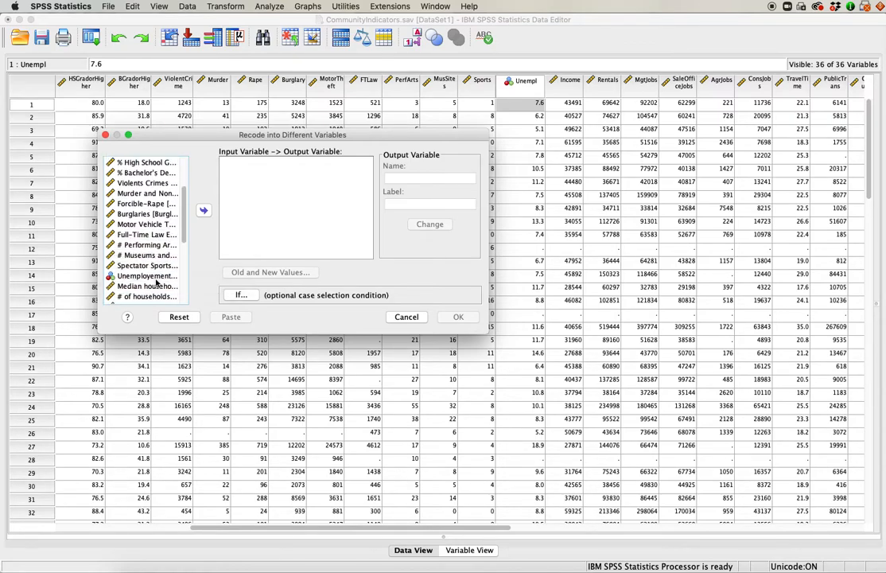
{"action": "left_click", "coordinate": [152, 278]}
{"action": "left_click", "coordinate": [203, 211]}
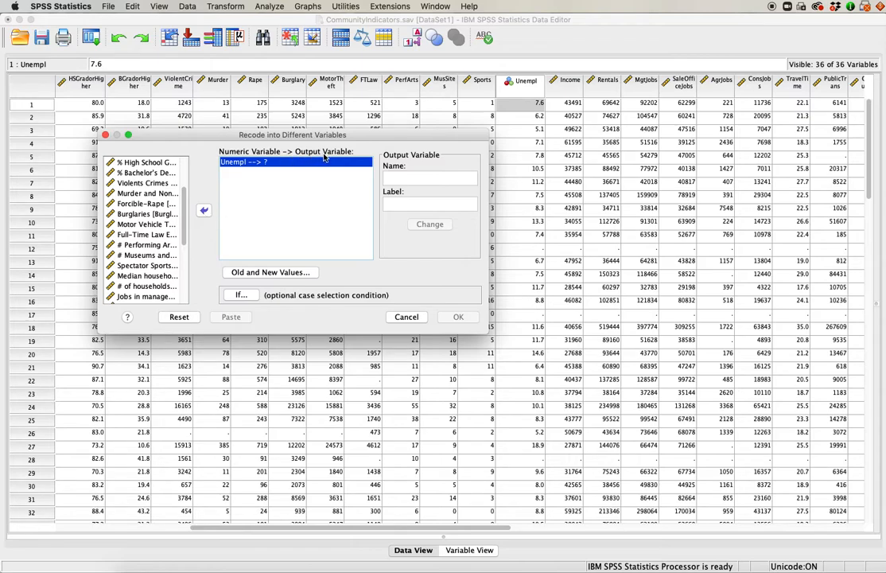
Name the output variable Unempl_3cat, label it "3 category unemployment", and apply both to the recode.
{"action": "left_click", "coordinate": [413, 176]}
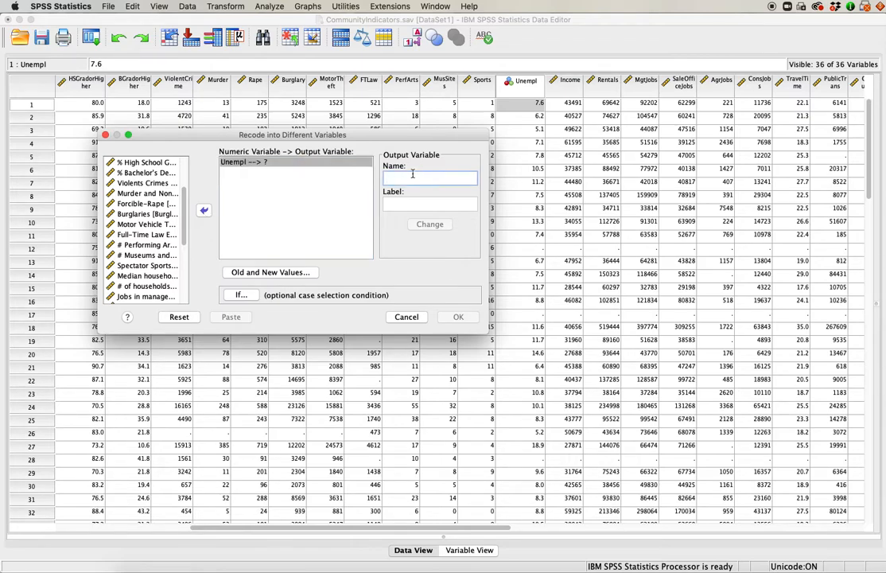
{"action": "type", "text": "Unempl_3cat"}
{"action": "key", "text": "Tab"}
{"action": "type", "text": "3 category unemployment"}
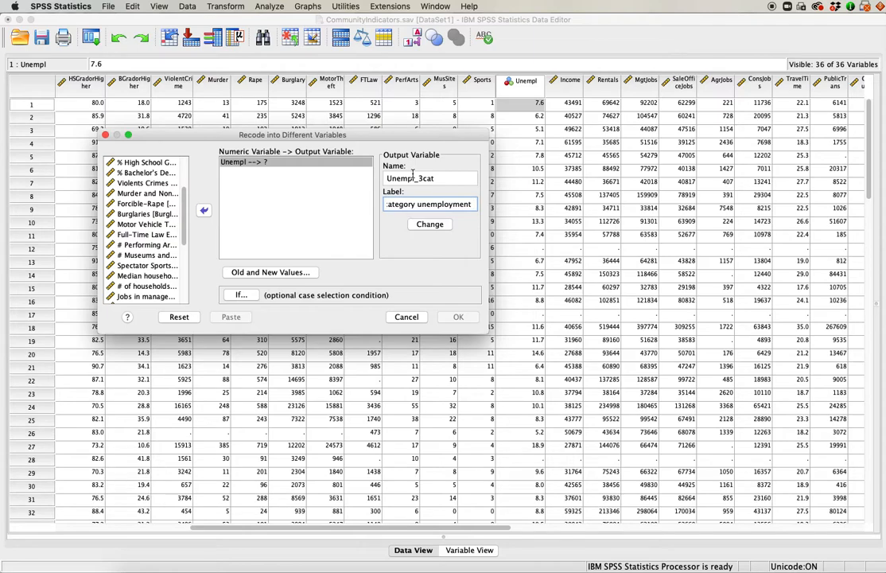
{"action": "left_click", "coordinate": [429, 224]}
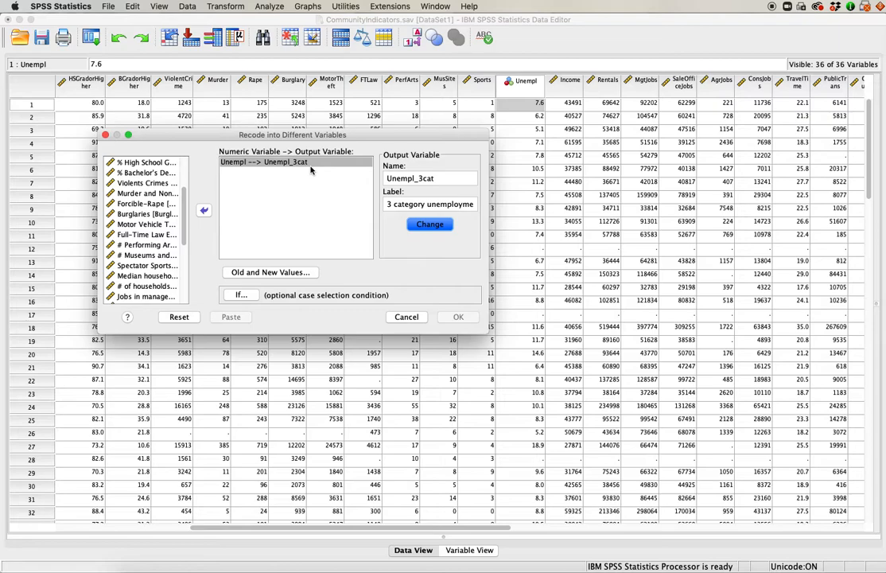
Define the first old-to-new rule from the Word notes, recoding the lowest value through 6.0 as 1.
{"action": "left_click", "coordinate": [282, 273]}
{"action": "left_click_drag", "start_coordinate": [583, 236], "coordinate": [168, 225]}
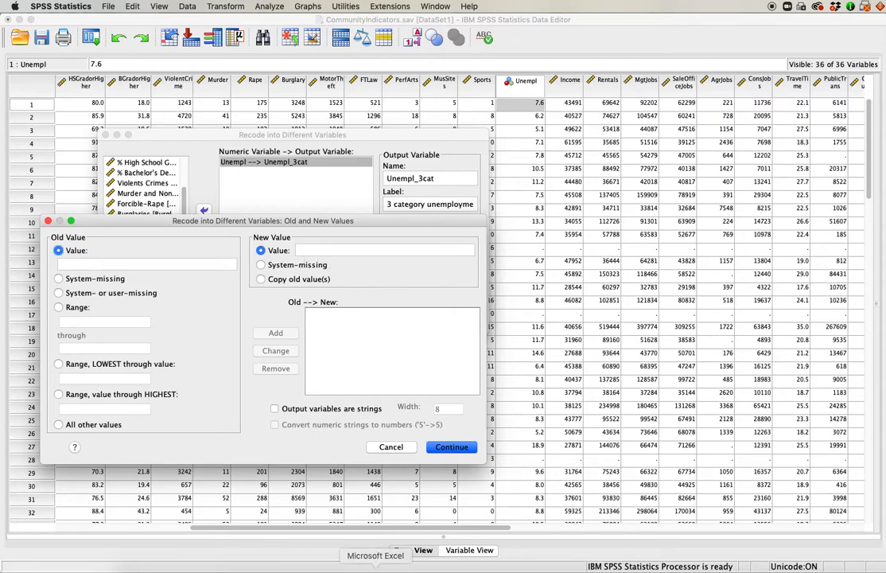
{"action": "left_click", "coordinate": [356, 566]}
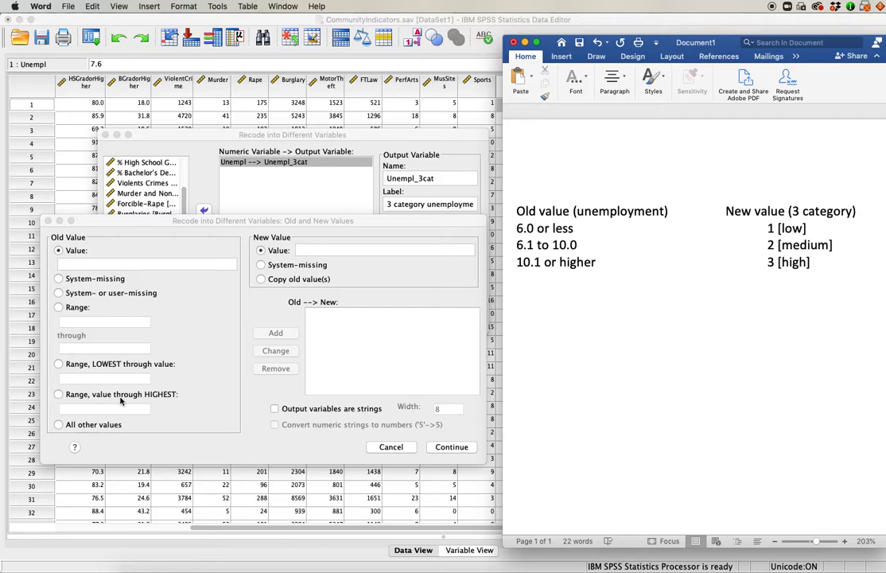
{"action": "left_click", "coordinate": [107, 367]}
{"action": "left_click", "coordinate": [110, 380]}
{"action": "type", "text": "6.0"}
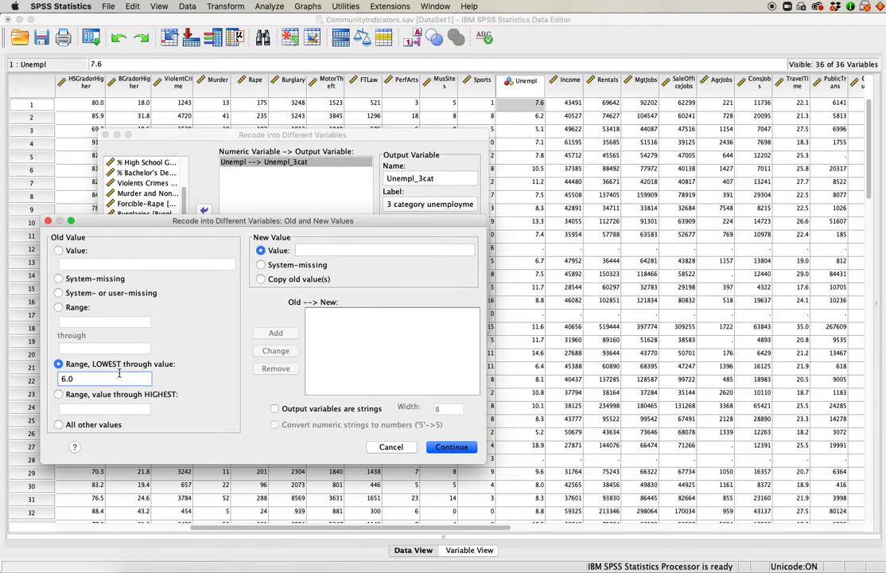
{"action": "left_click", "coordinate": [329, 251]}
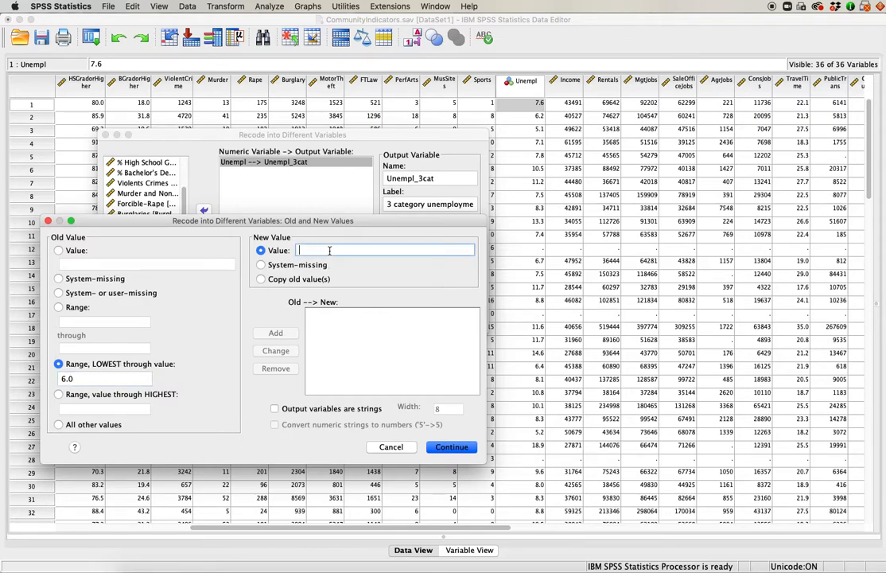
{"action": "type", "text": "1"}
{"action": "left_click", "coordinate": [291, 333]}
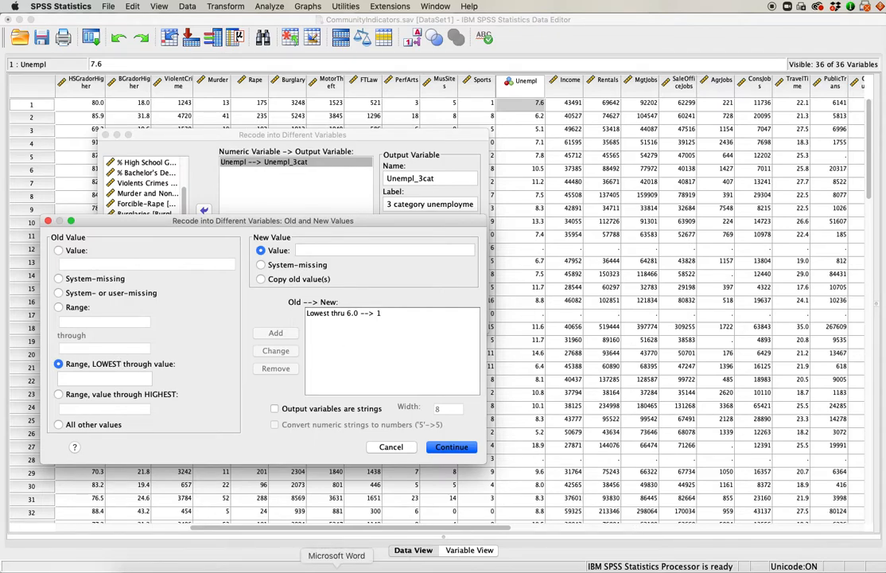
Check the Word notes and add a rule that recodes the range 6.1 through 10.0 as 2.
{"action": "left_click", "coordinate": [336, 569]}
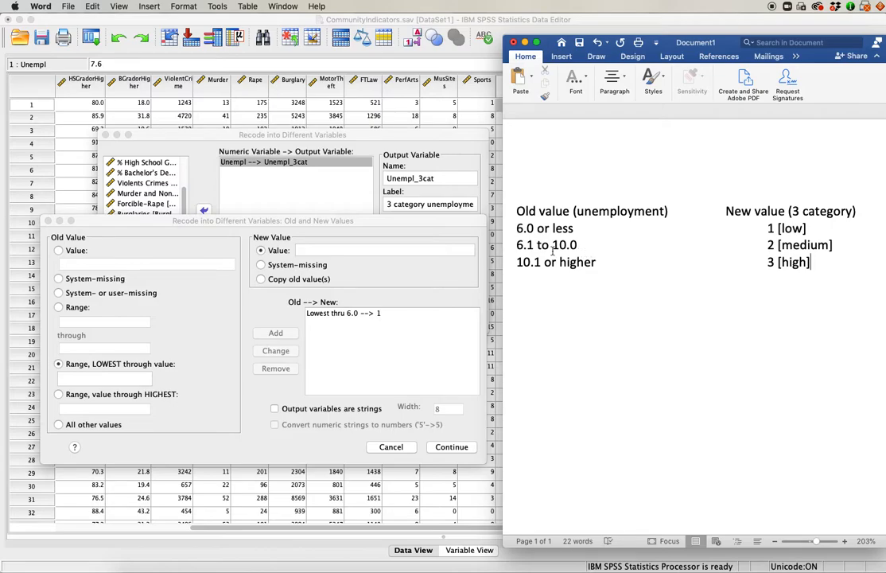
{"action": "left_click", "coordinate": [59, 308]}
{"action": "left_click", "coordinate": [74, 321]}
{"action": "type", "text": "1"}
{"action": "left_click", "coordinate": [82, 344]}
{"action": "type", "text": "10.0"}
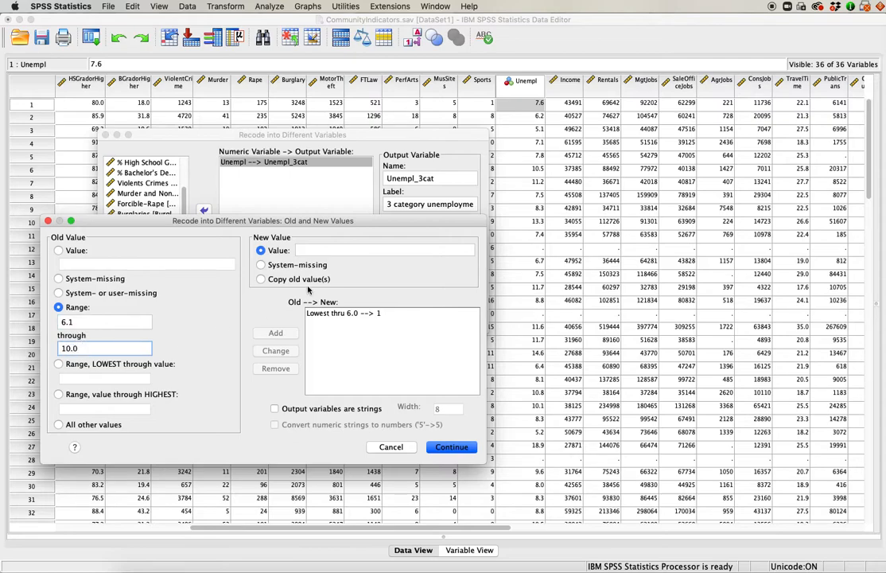
{"action": "left_click", "coordinate": [346, 251]}
{"action": "type", "text": "2"}
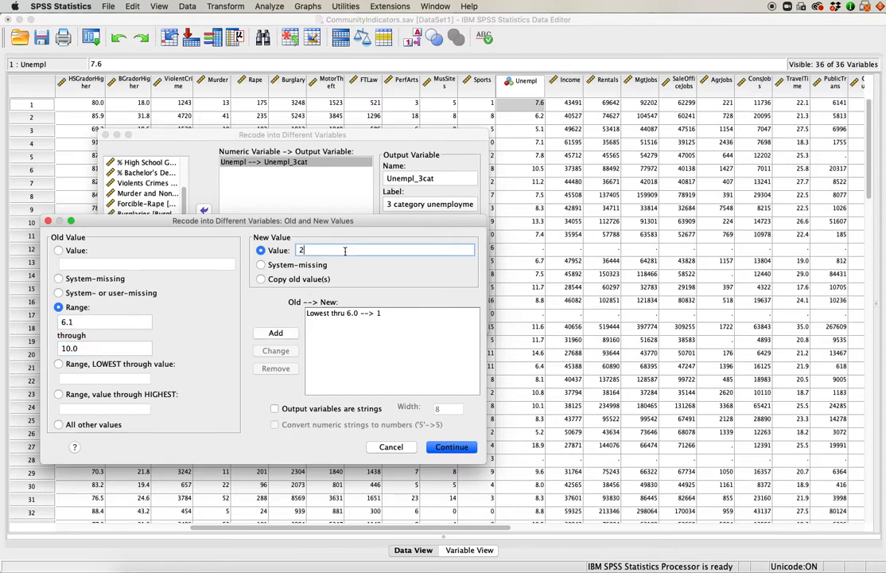
{"action": "left_click", "coordinate": [288, 334]}
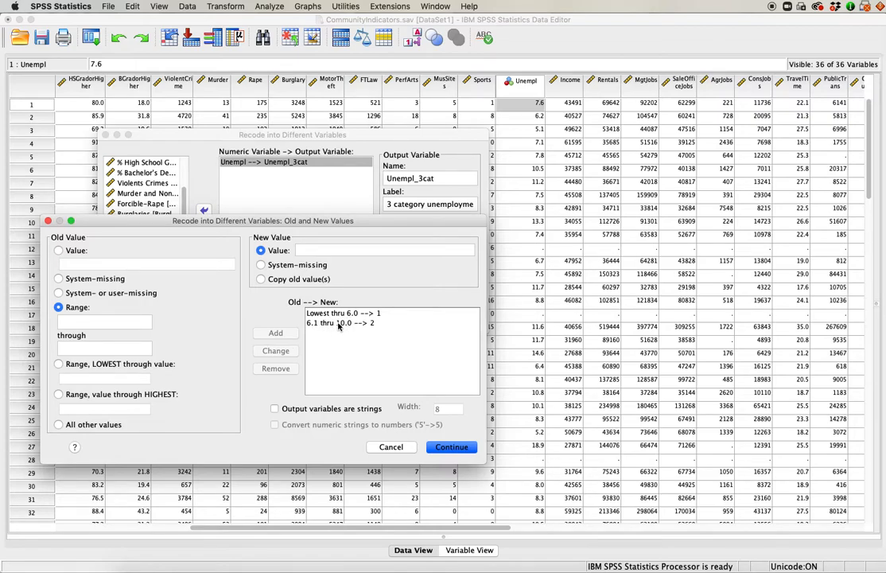
Check the Word notes and add a rule that recodes 10.1 through the highest value as 3.
{"action": "left_click", "coordinate": [337, 570]}
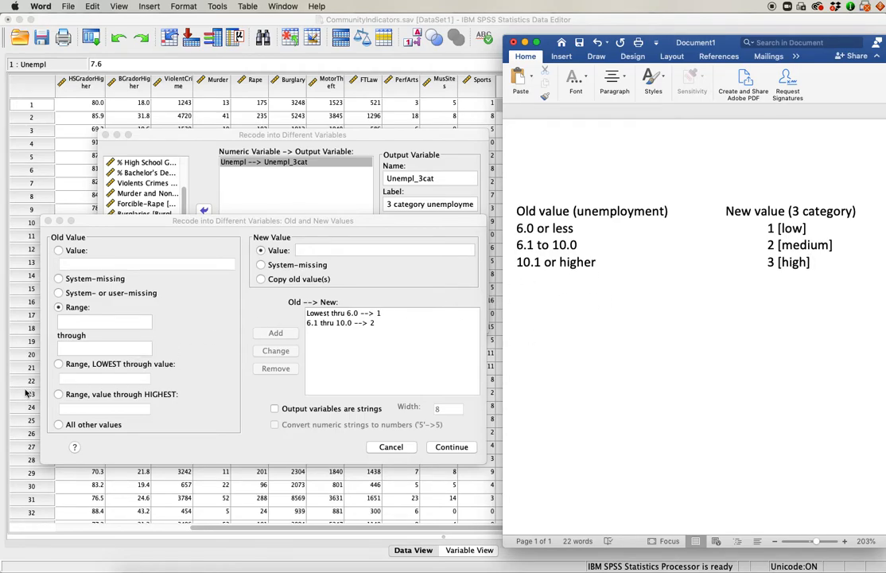
{"action": "left_click", "coordinate": [58, 395]}
{"action": "left_click", "coordinate": [76, 408]}
{"action": "type", "text": "10.1"}
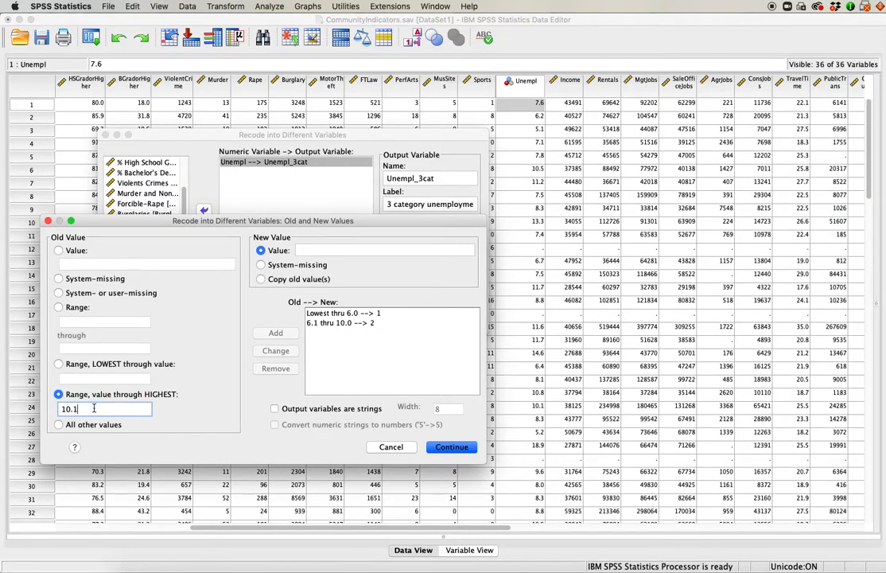
{"action": "left_click", "coordinate": [330, 250]}
{"action": "type", "text": "3"}
{"action": "left_click", "coordinate": [275, 334]}
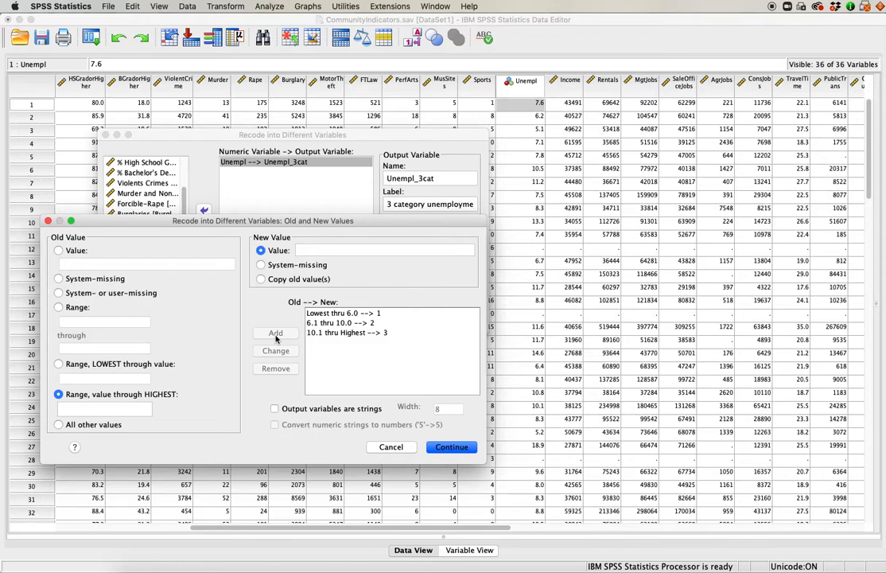
Accept the recode rules, run the recode into Unempl_3cat, and minimize the output window to return to the data.
{"action": "left_click", "coordinate": [462, 450]}
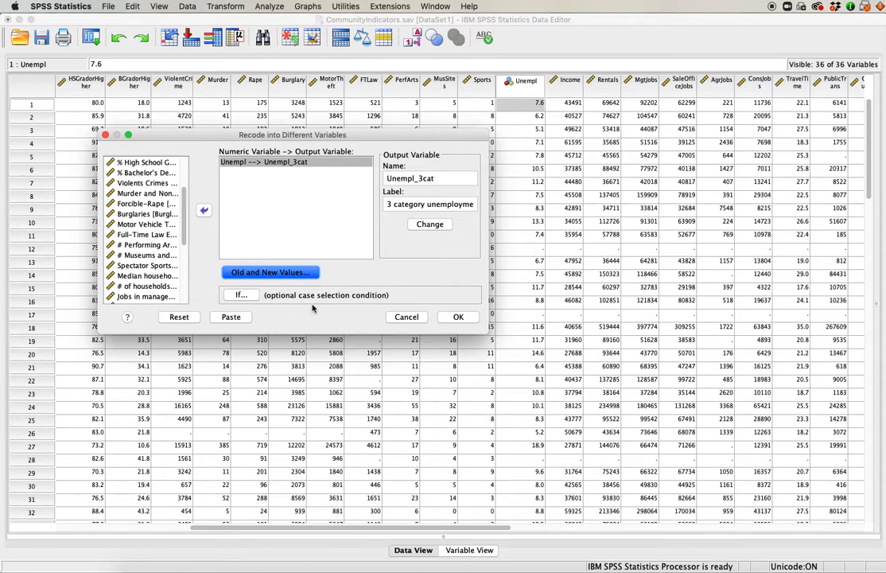
{"action": "left_click", "coordinate": [457, 317]}
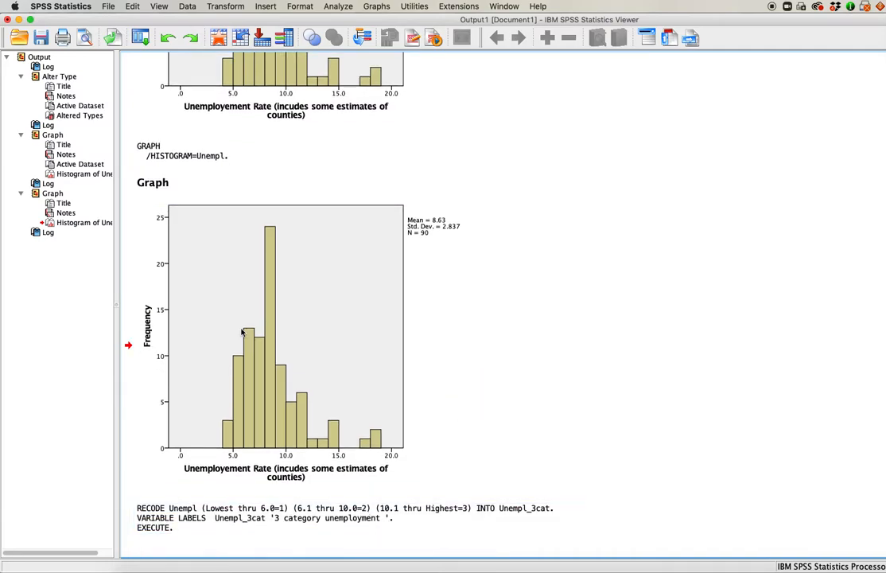
{"action": "left_click", "coordinate": [19, 19]}
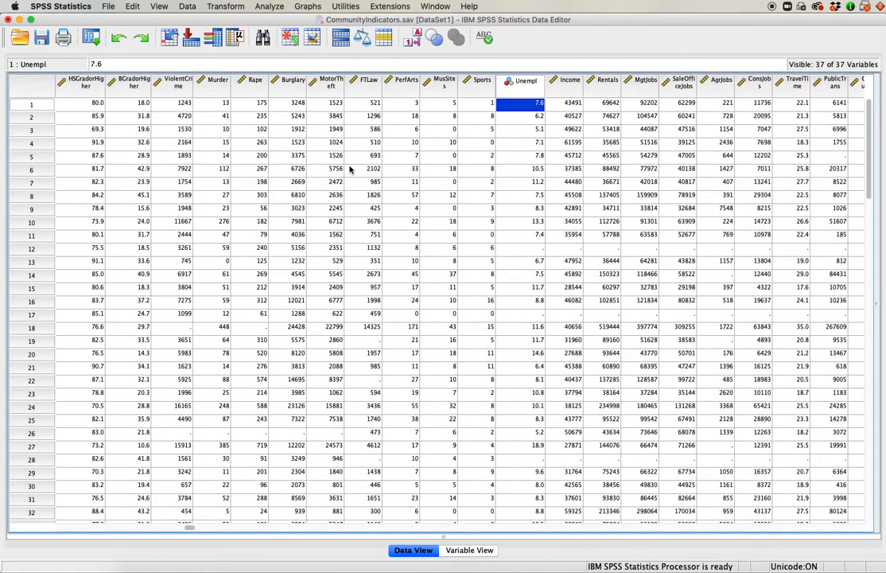
Compare the first case's Unempl_3cat code with its original Unempl rate, using the category cut-offs in the Word notes.
{"action": "scroll", "coordinate": [350, 170], "scroll_direction": "right", "scroll_amount": 10}
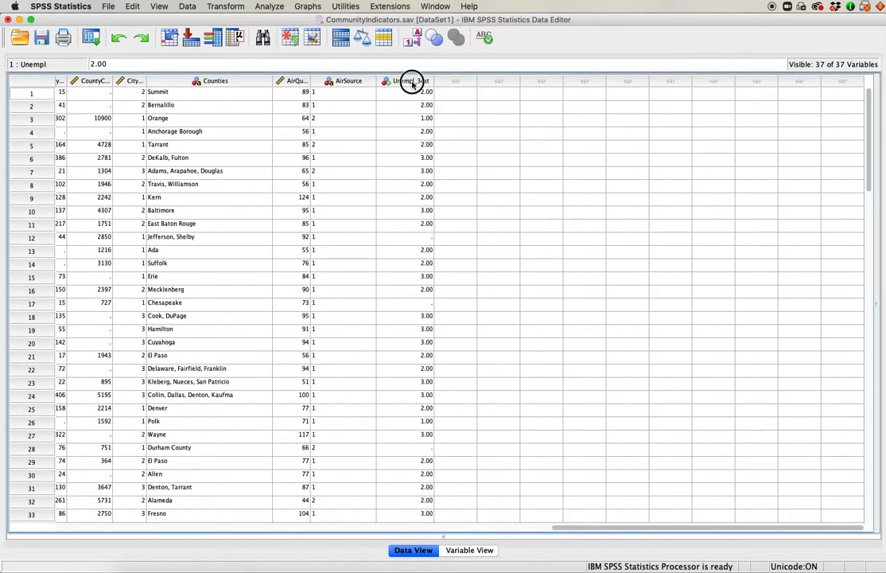
{"action": "left_click", "coordinate": [407, 80]}
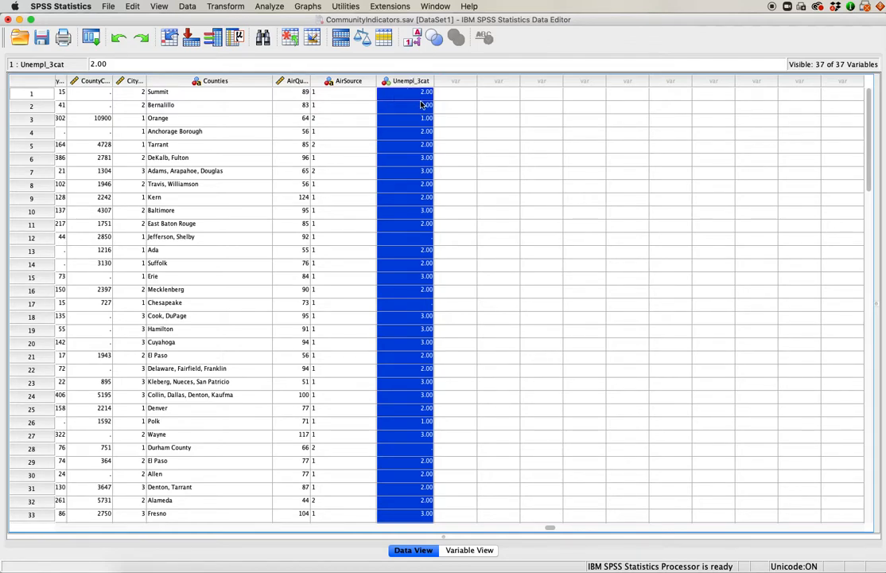
{"action": "left_click", "coordinate": [404, 94]}
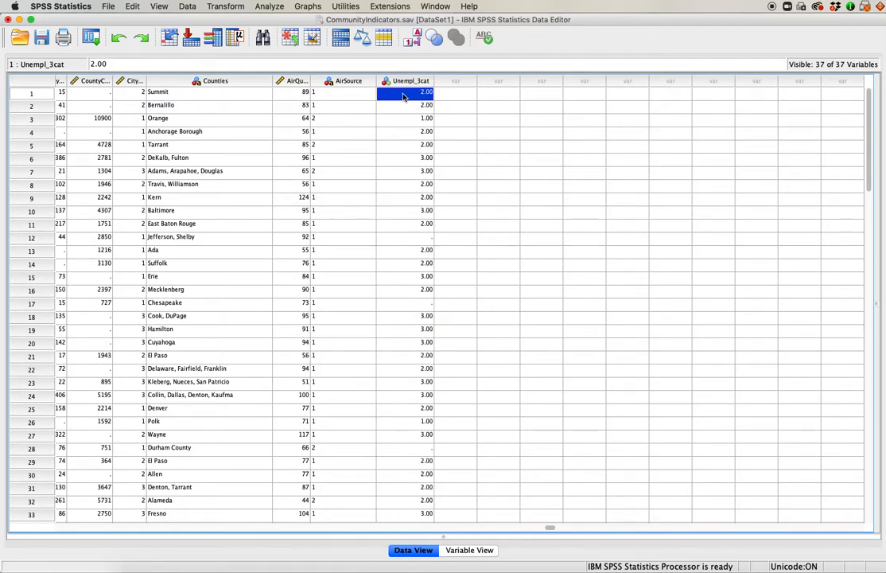
{"action": "scroll", "coordinate": [404, 94], "scroll_direction": "left", "scroll_amount": 15}
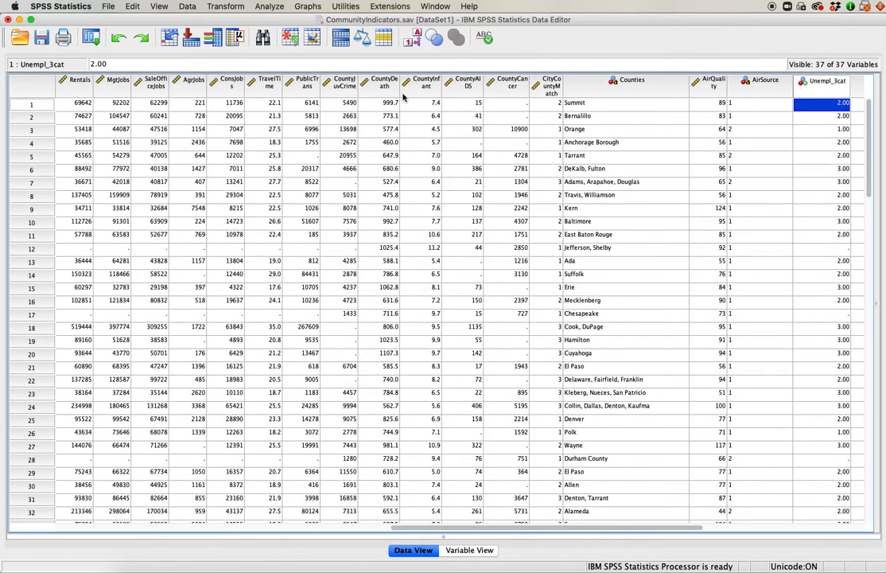
{"action": "scroll", "coordinate": [403, 95], "scroll_direction": "left", "scroll_amount": 15}
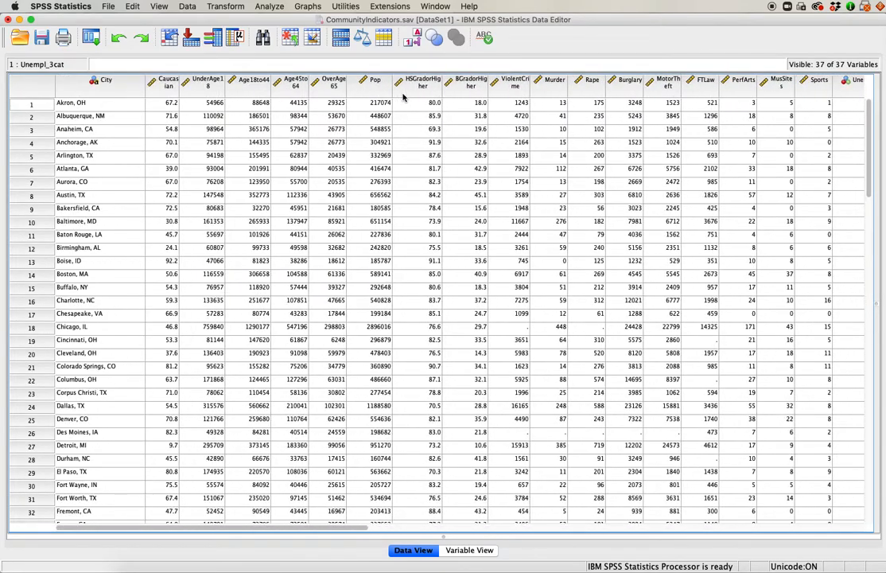
{"action": "scroll", "coordinate": [404, 94], "scroll_direction": "right", "scroll_amount": 5}
{"action": "left_click", "coordinate": [648, 104]}
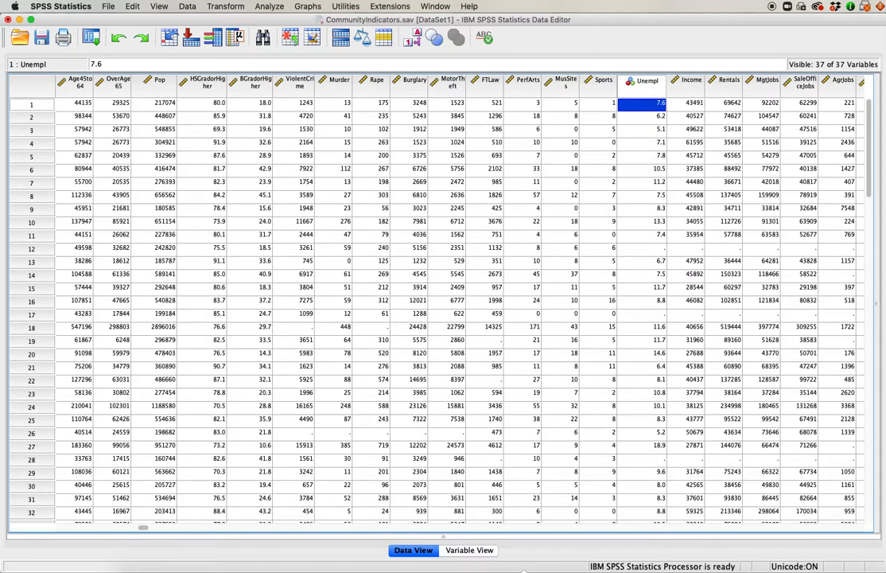
{"action": "left_click", "coordinate": [346, 567]}
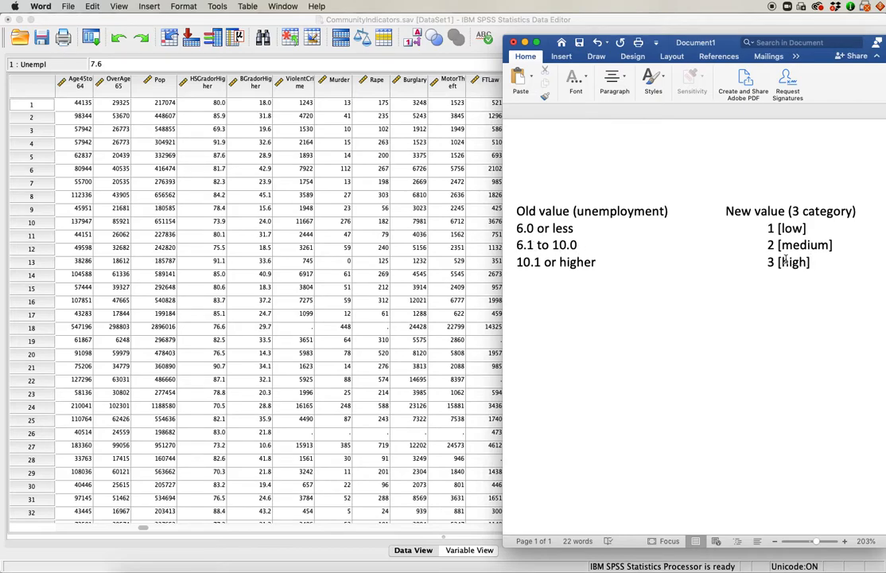
{"action": "left_click", "coordinate": [525, 42]}
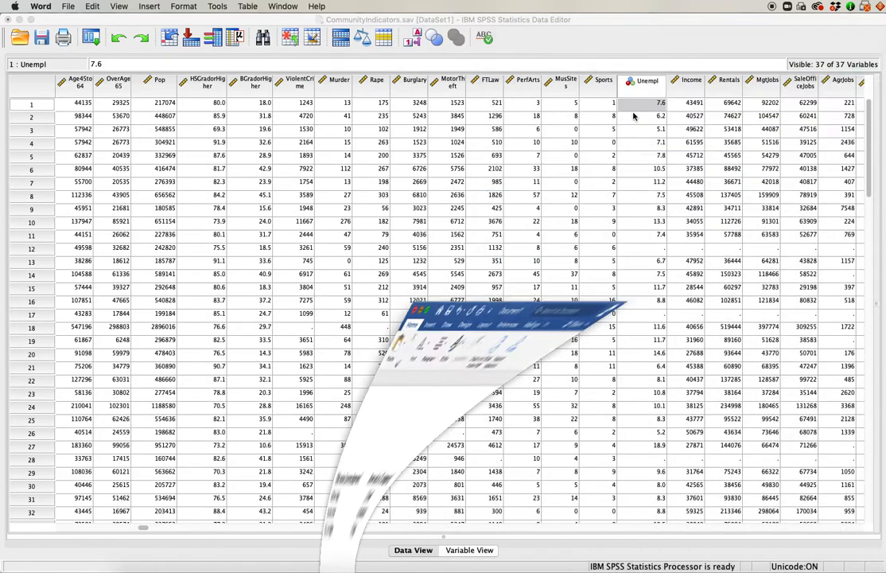
Follow the third case's row from its Unempl rate across to Unempl_3cat to check its assigned category.
{"action": "left_click", "coordinate": [645, 130]}
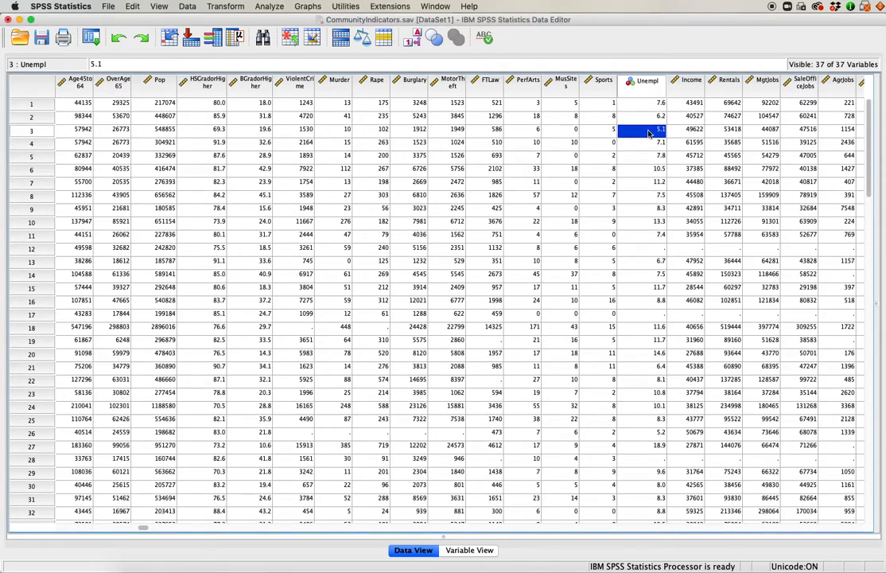
{"action": "key", "text": "Right"}
{"action": "key", "text": "Right"}
{"action": "key", "text": "Right"}
{"action": "key", "text": "Right"}
{"action": "key", "text": "Right"}
{"action": "key", "text": "Right"}
{"action": "key", "text": "Right"}
{"action": "key", "text": "Right"}
{"action": "key", "text": "Right"}
{"action": "key", "text": "Right"}
{"action": "key", "text": "Right"}
{"action": "key", "text": "Right"}
{"action": "key", "text": "Right"}
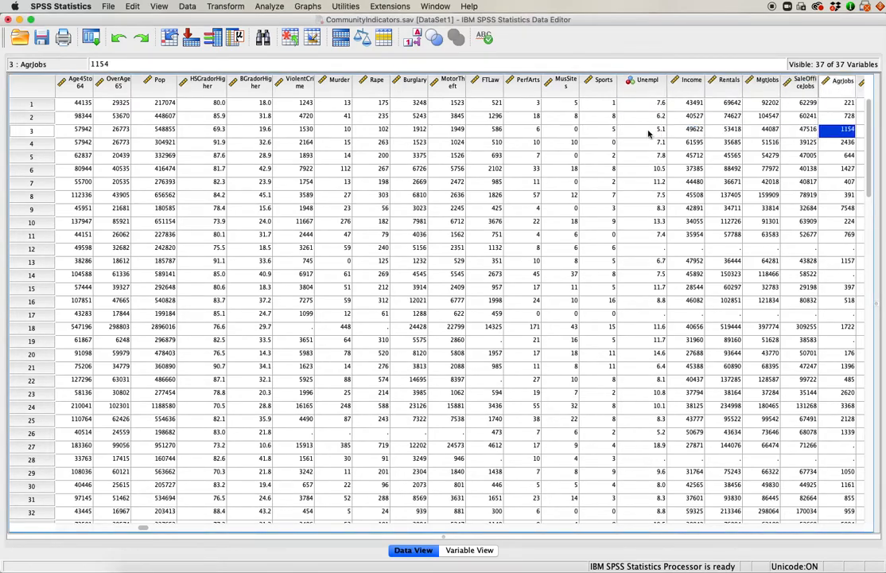
{"action": "key", "text": "Right"}
{"action": "key", "text": "Right"}
{"action": "key", "text": "Right"}
{"action": "key", "text": "Right"}
{"action": "key", "text": "Right"}
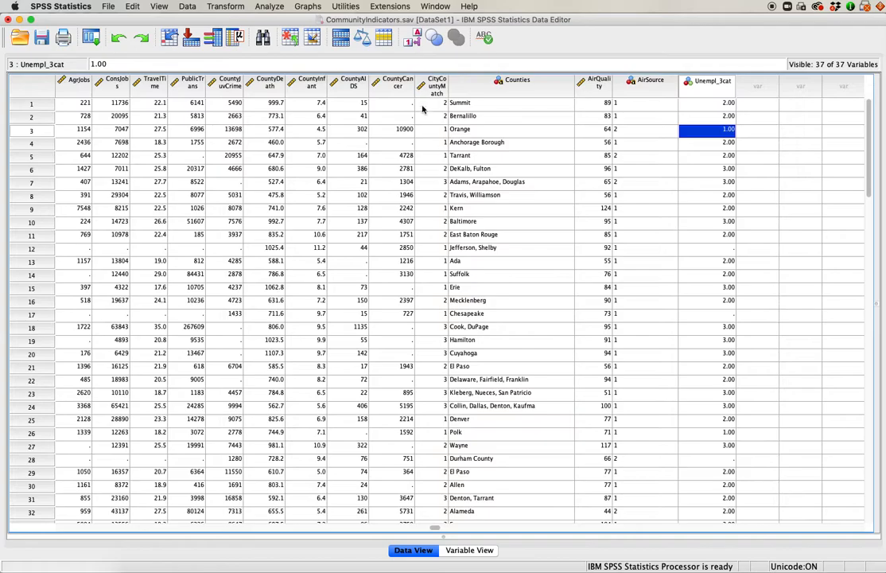
Switch to the Community Indicators codebook PDF and read the CityCountyMatch variable's codes.
{"action": "key", "text": "ctrl+Up"}
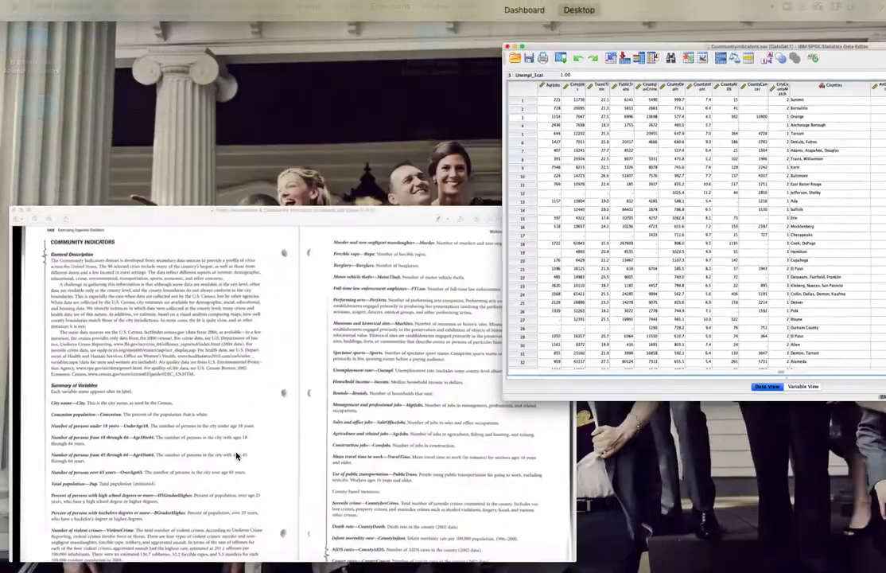
{"action": "left_click", "coordinate": [213, 421]}
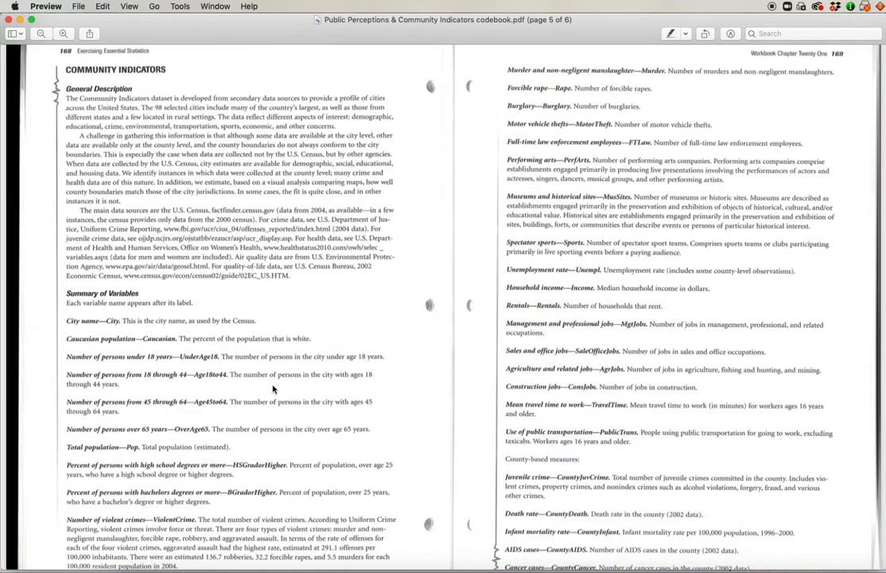
{"action": "scroll", "coordinate": [277, 395], "scroll_direction": "down", "scroll_amount": 10}
{"action": "scroll", "coordinate": [278, 393], "scroll_direction": "down", "scroll_amount": 2}
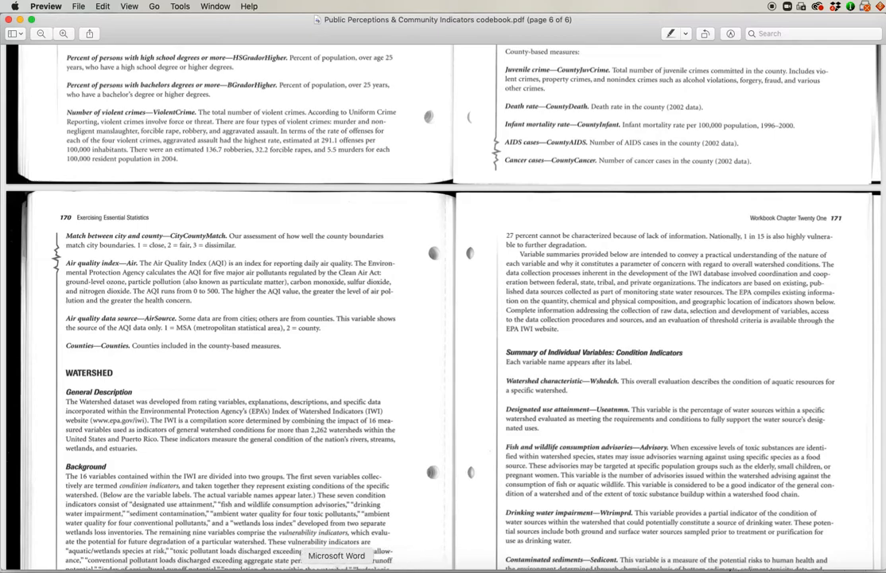
Switch to the Word notes and delete the three unemployment recode rows below the headings.
{"action": "left_click", "coordinate": [336, 566]}
{"action": "left_click_drag", "start_coordinate": [819, 271], "coordinate": [509, 236]}
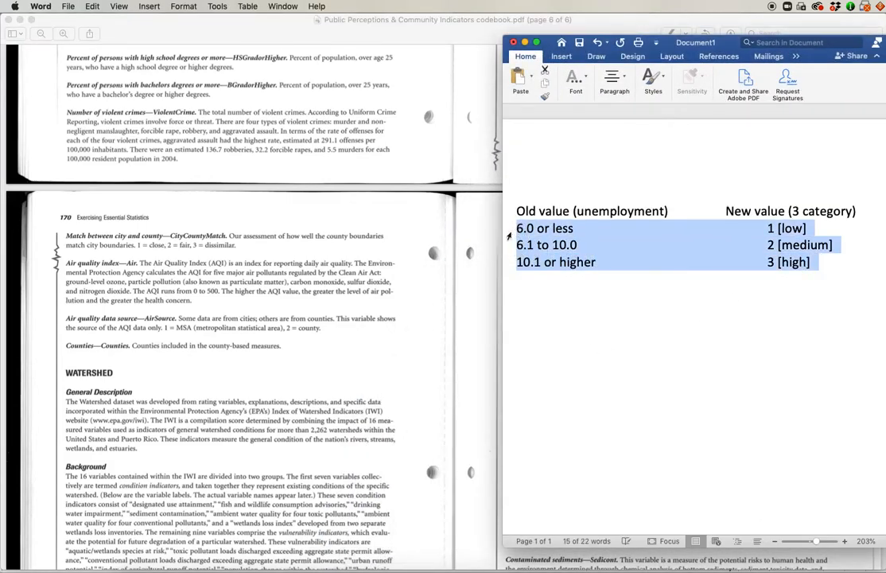
{"action": "key", "text": "BackSpace"}
Change the notes' headings to "Old value (CityCountyMatch)" and "New value (dissimilar)".
{"action": "left_click_drag", "start_coordinate": [666, 211], "coordinate": [580, 211]}
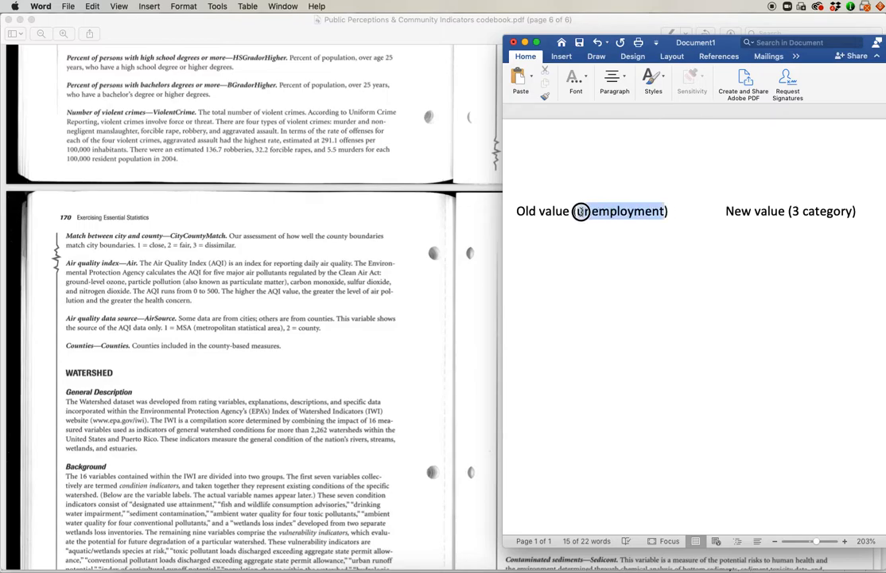
{"action": "key", "text": "BackSpace"}
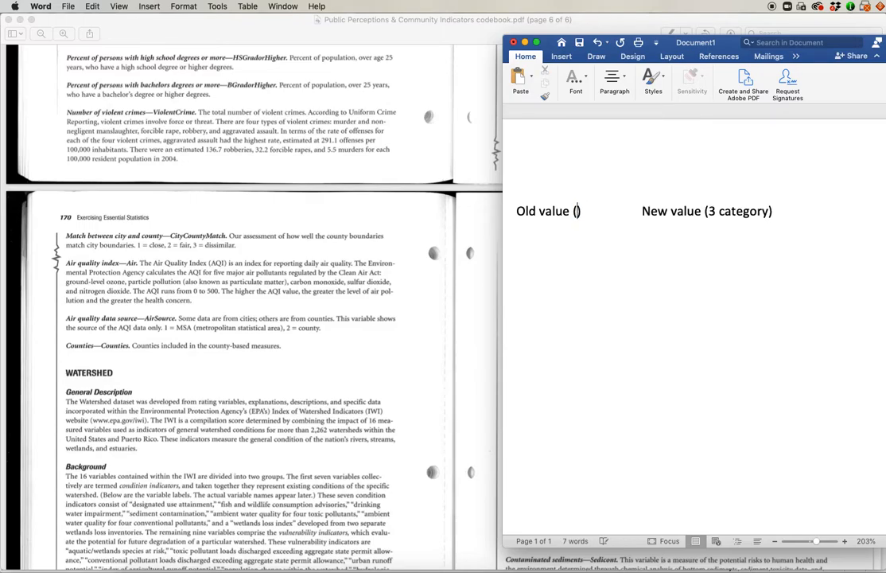
{"action": "type", "text": "CityCountyMatch"}
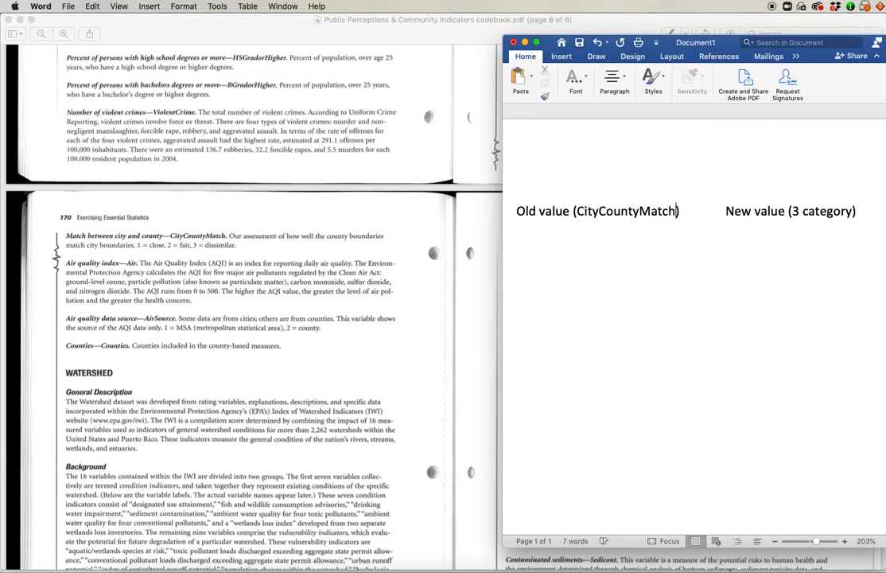
{"action": "left_click_drag", "start_coordinate": [853, 211], "coordinate": [794, 217]}
{"action": "type", "text": "dissimilar"}
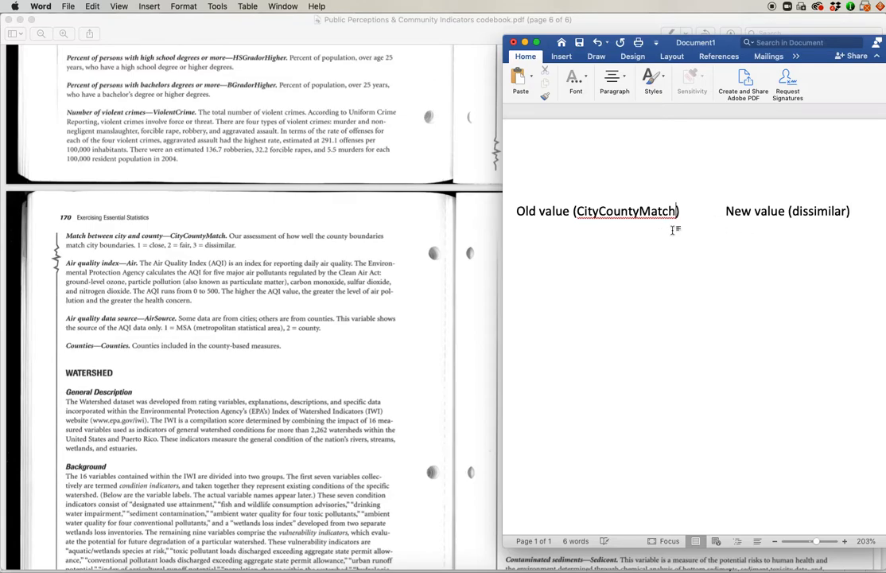
Add a first row under the headings mapping "1 (close)" to "0 (not dissimilar)".
{"action": "left_click", "coordinate": [865, 211]}
{"action": "key", "text": "Return"}
{"action": "type", "text": "1 (close)"}
{"action": "key", "text": "Tab"}
{"action": "key", "text": "Tab"}
{"action": "key", "text": "Tab"}
{"action": "key", "text": "Tab"}
{"action": "key", "text": "Tab"}
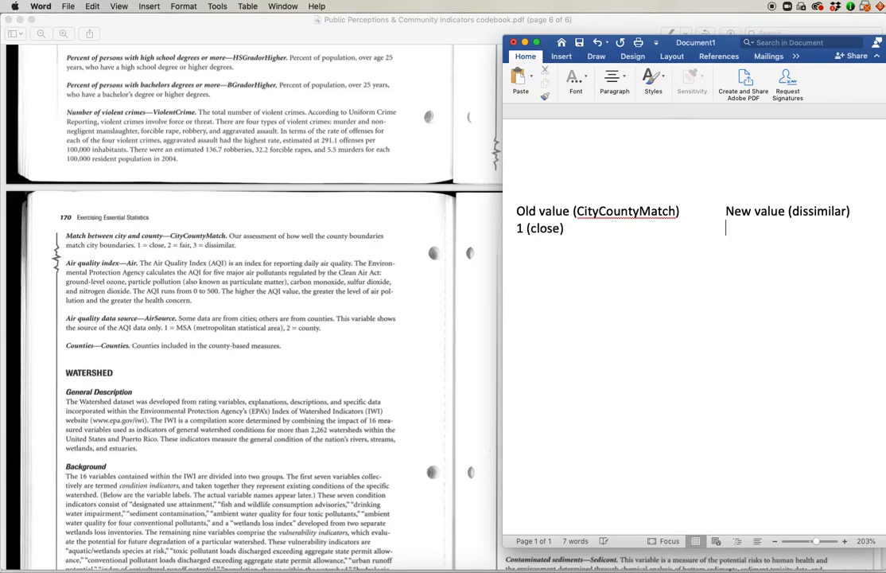
{"action": "type", "text": "0 (not dissimilar)"}
Add a second row to the notes mapping "2 (fair)" to "0 (not dissimilar)".
{"action": "key", "text": "Return"}
{"action": "type", "text": "2 (fair)"}
{"action": "key", "text": "Tab"}
{"action": "key", "text": "Tab"}
{"action": "key", "text": "Tab"}
{"action": "type", "text": "0 (not dissimilar)"}
Add a third row to the notes mapping "3 (dissimilar)" to "1 (dissimilar)".
{"action": "key", "text": "Return"}
{"action": "type", "text": "3 (dissimilar)"}
{"action": "key", "text": "Tab"}
{"action": "key", "text": "Tab"}
{"action": "type", "text": "1 (dis"}
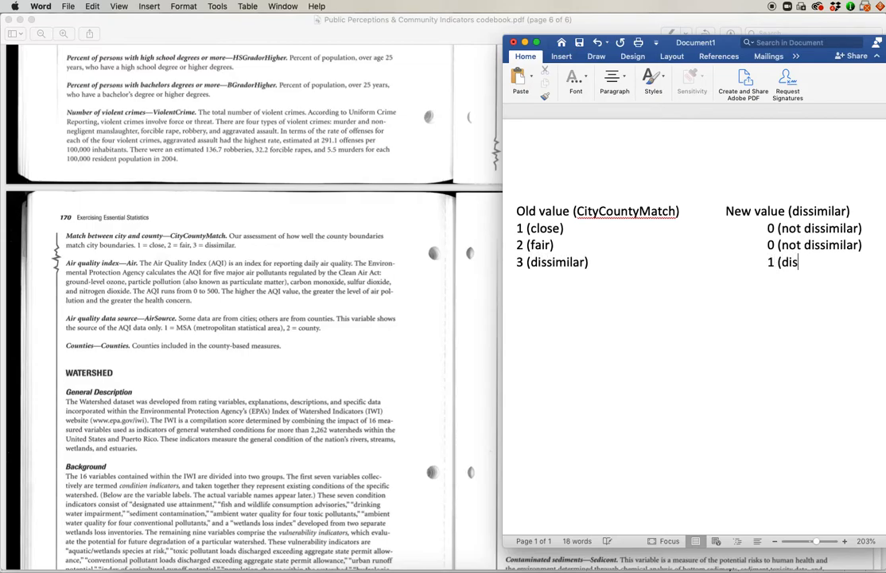
{"action": "type", "text": "similar)"}
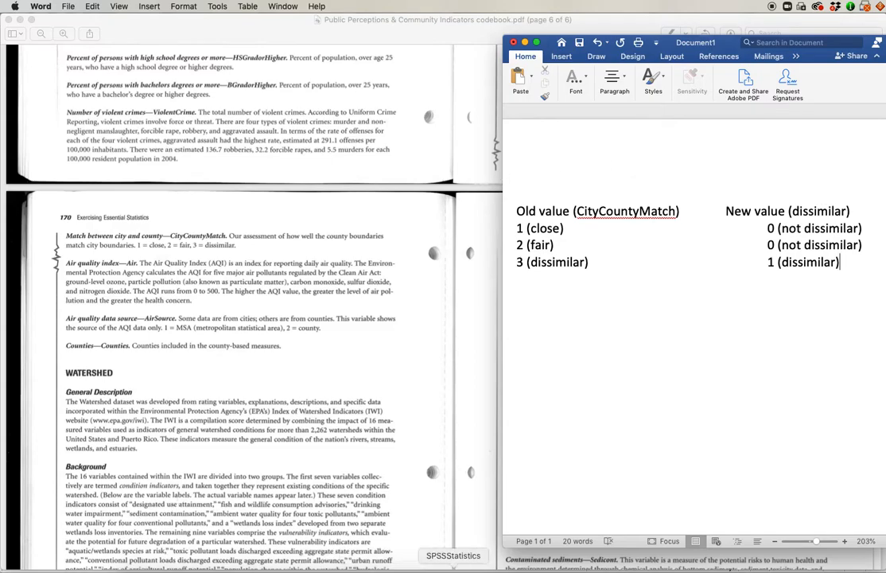
Return to SPSS, start a cleared Recode into Different Variables, and set CityCountyMatch as its input variable.
{"action": "left_click", "coordinate": [453, 570]}
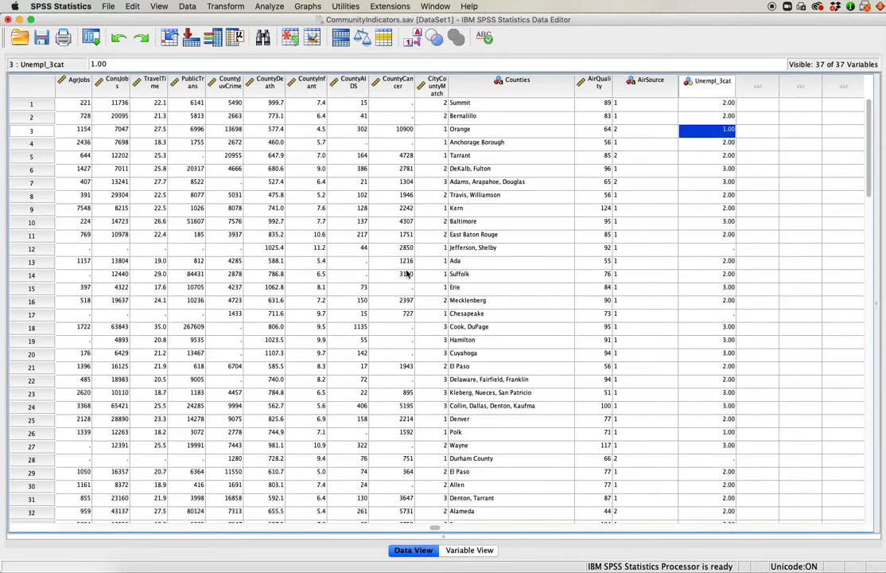
{"action": "left_click", "coordinate": [231, 6]}
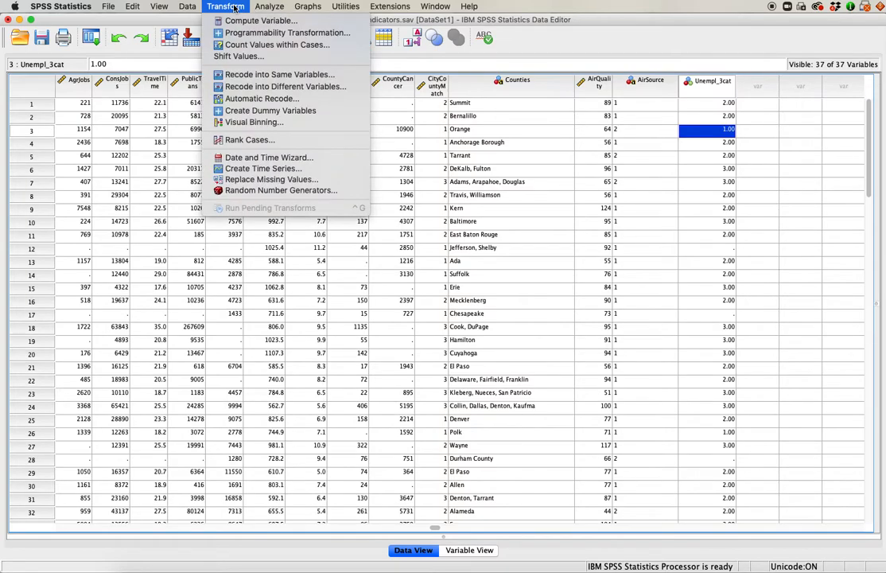
{"action": "left_click", "coordinate": [251, 87]}
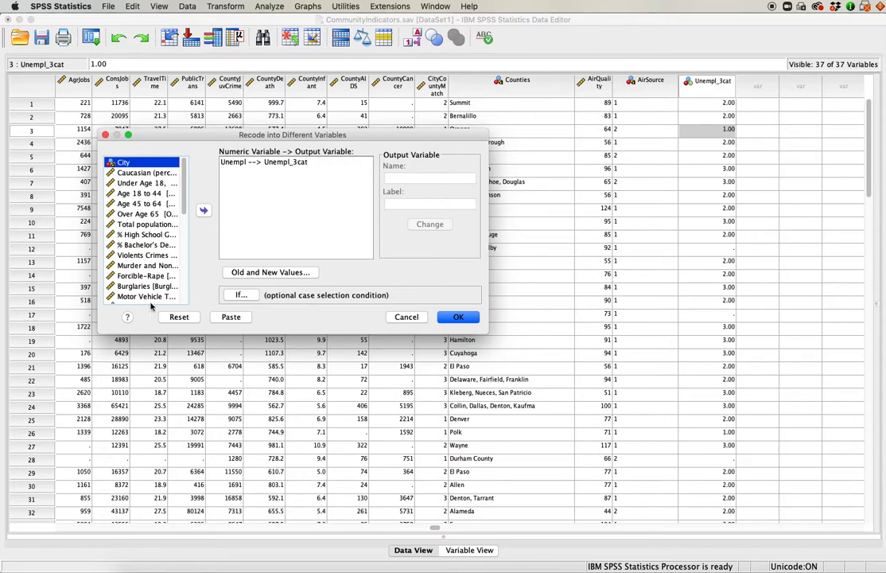
{"action": "left_click", "coordinate": [179, 317]}
{"action": "scroll", "coordinate": [183, 192], "scroll_direction": "down", "scroll_amount": 10}
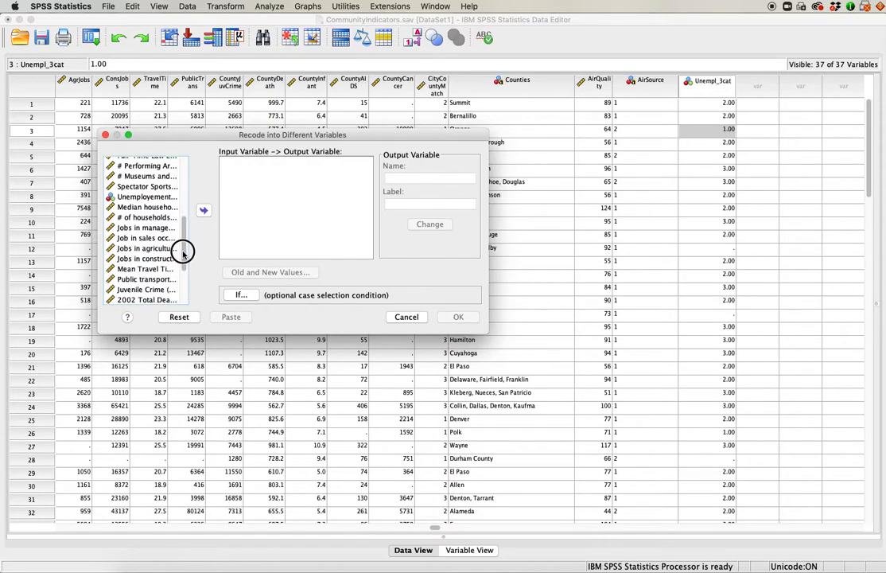
{"action": "left_click_drag", "start_coordinate": [180, 277], "coordinate": [239, 164]}
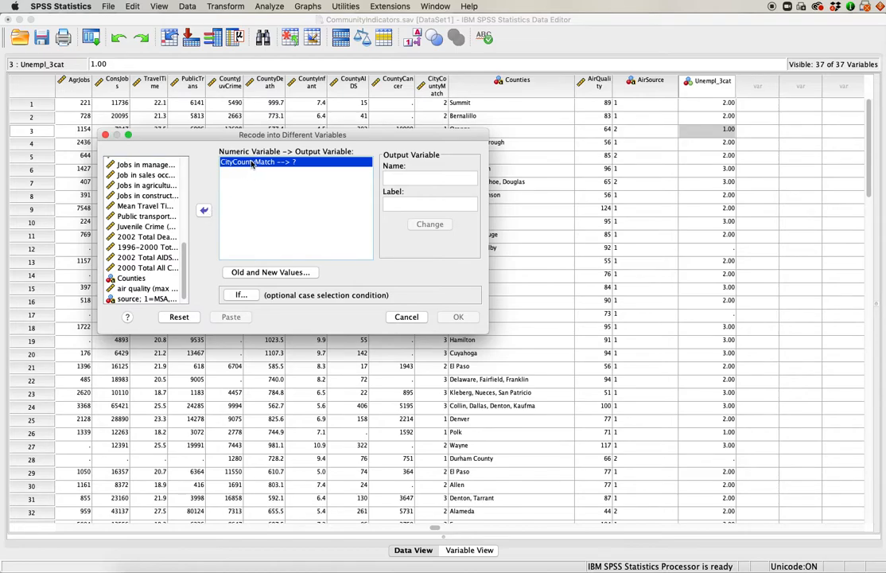
Enter Dissimilar as the output variable's name and open the old and new value definitions.
{"action": "left_click", "coordinate": [404, 176]}
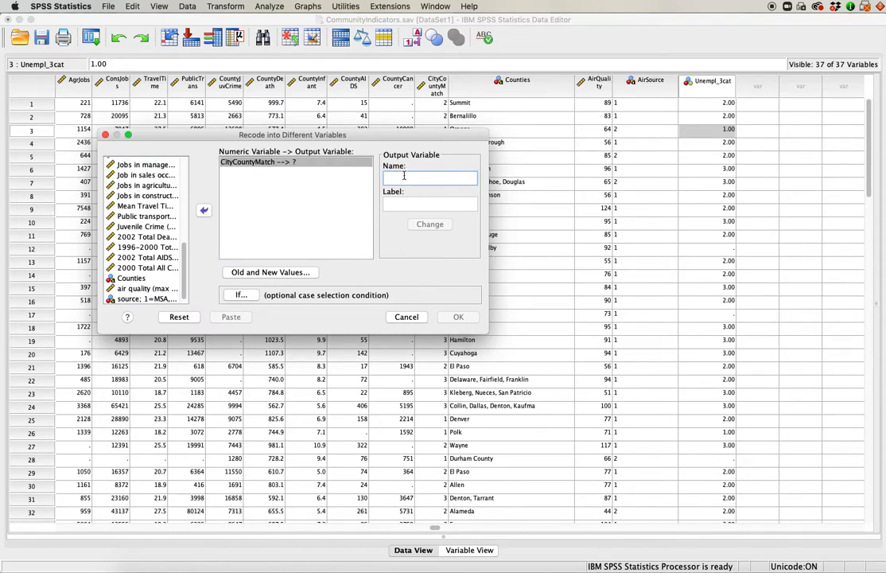
{"action": "type", "text": "Dissimilar"}
{"action": "left_click", "coordinate": [295, 273]}
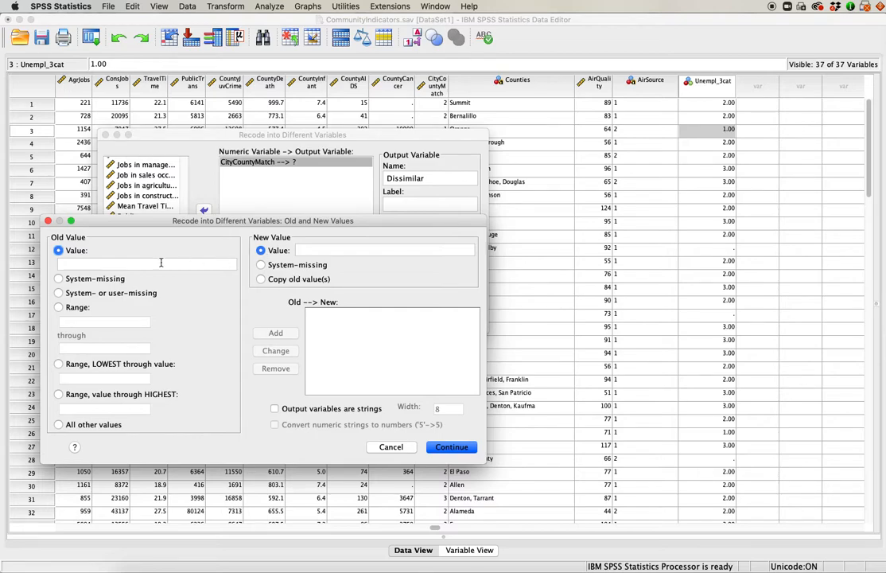
Add a recode rule that maps old value 1 to new value 0.
{"action": "left_click", "coordinate": [136, 264]}
{"action": "type", "text": "1"}
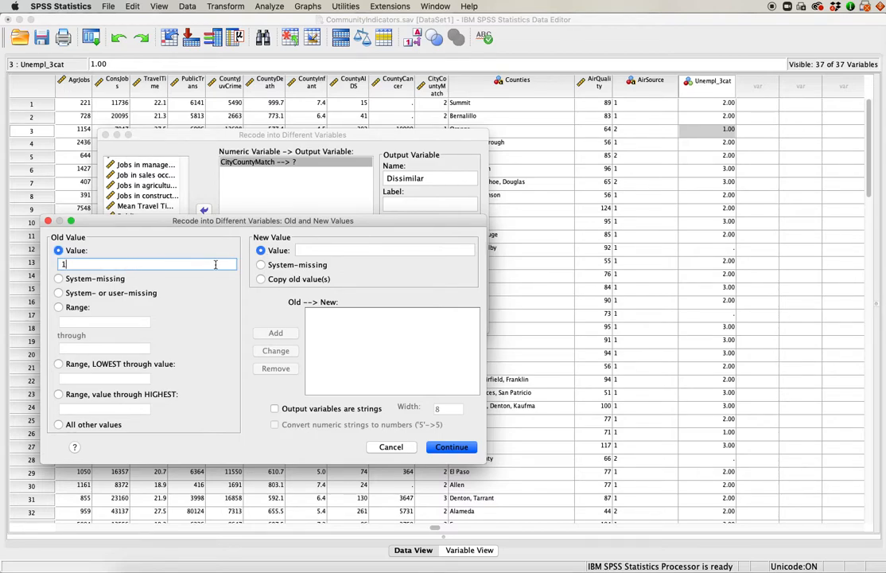
{"action": "left_click", "coordinate": [317, 251]}
{"action": "type", "text": "0"}
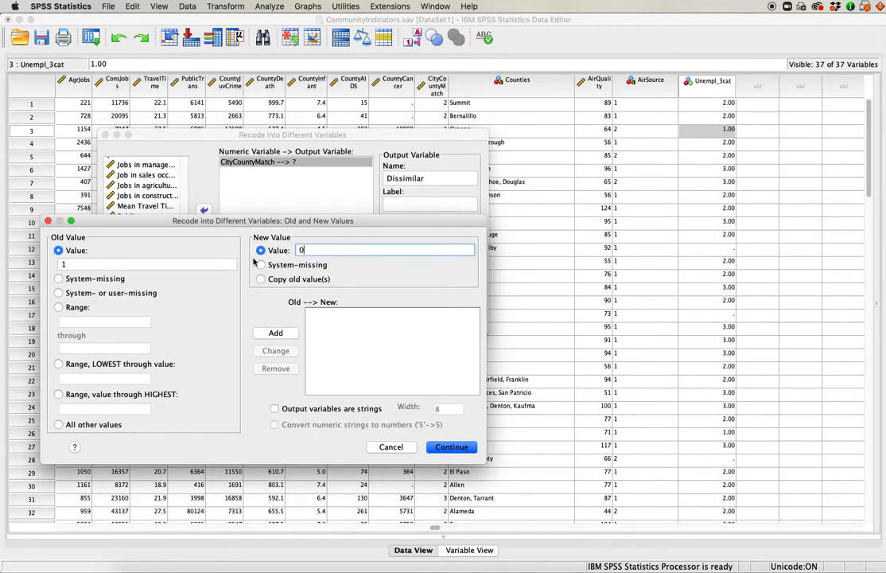
{"action": "left_click", "coordinate": [272, 332]}
Add a second recode rule that maps old value 2 to new value 0.
{"action": "left_click", "coordinate": [122, 263]}
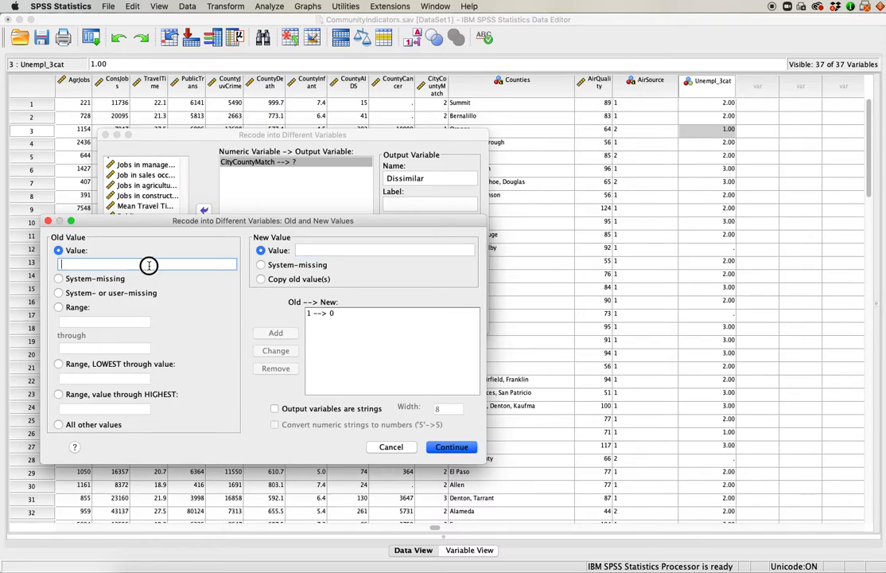
{"action": "type", "text": "2"}
{"action": "left_click", "coordinate": [307, 253]}
{"action": "type", "text": "0"}
{"action": "left_click", "coordinate": [270, 333]}
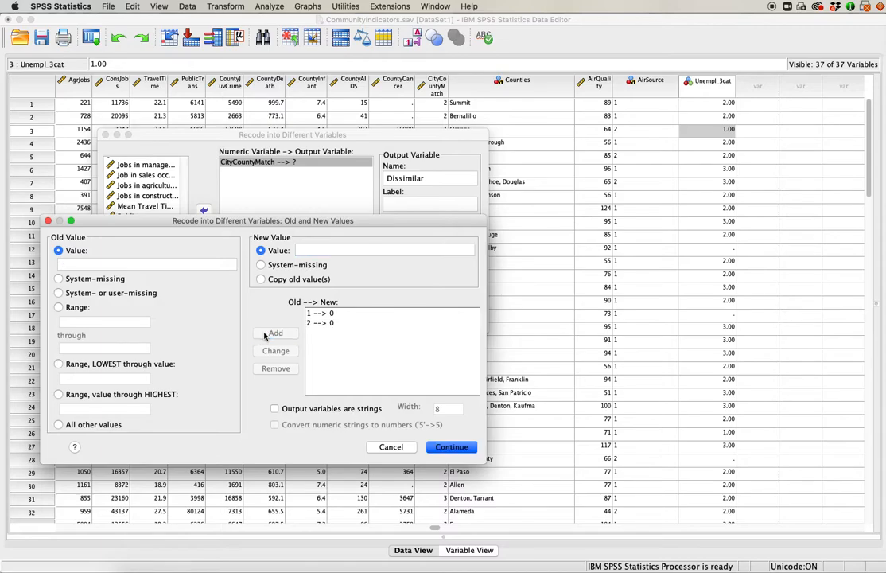
Add a third recode rule mapping old value 3 to new value 1, and accept the value definitions.
{"action": "left_click", "coordinate": [142, 264]}
{"action": "type", "text": "3"}
{"action": "left_click", "coordinate": [337, 251]}
{"action": "type", "text": "1"}
{"action": "left_click", "coordinate": [264, 333]}
{"action": "left_click", "coordinate": [451, 446]}
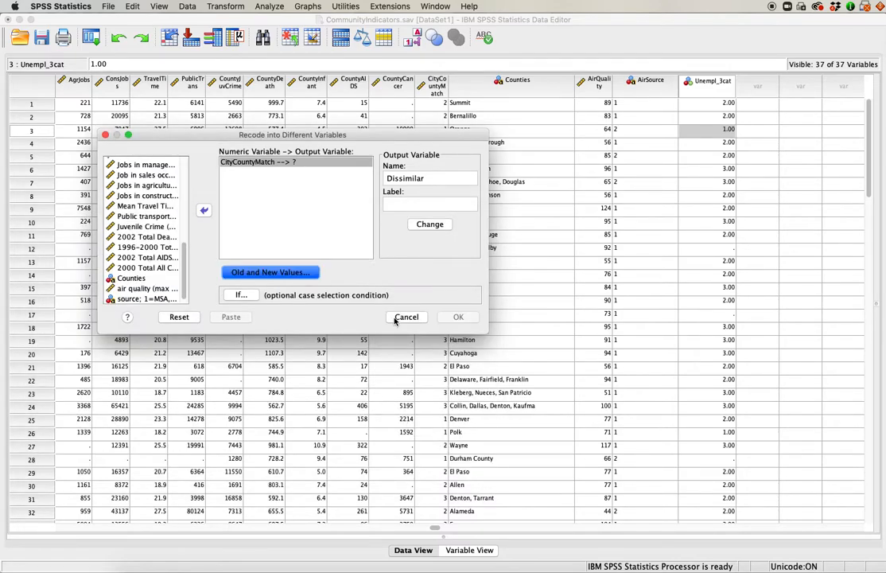
Assign Dissimilar as the output variable for CityCountyMatch and run the recode.
{"action": "left_click", "coordinate": [431, 225]}
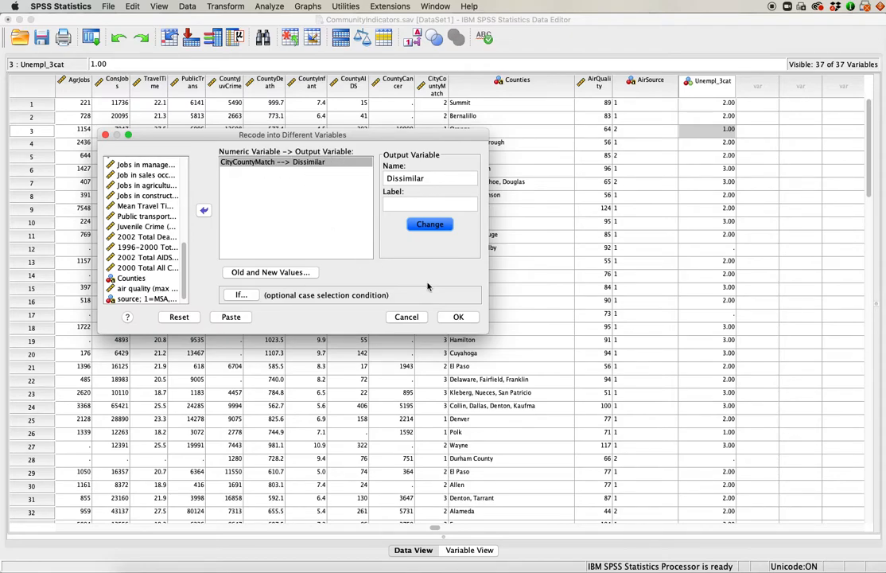
{"action": "left_click", "coordinate": [448, 318]}
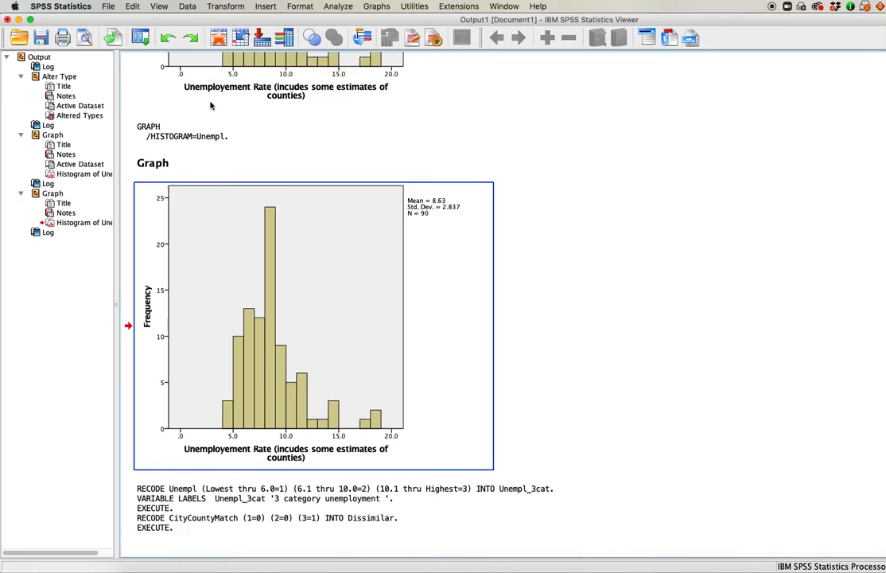
Return to the dataset and check the first rows of the new Dissimilar column, including row 7.
{"action": "left_click", "coordinate": [19, 18]}
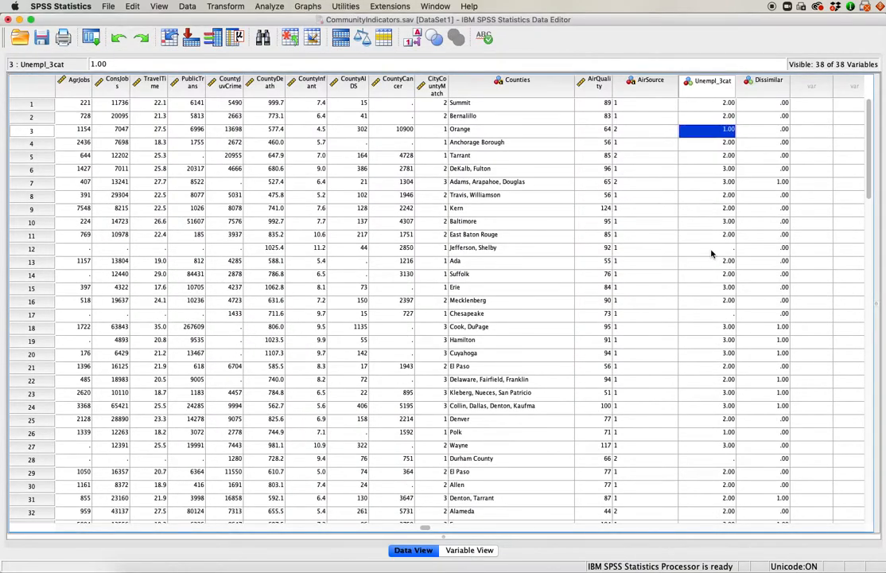
{"action": "scroll", "coordinate": [557, 238], "scroll_direction": "right", "scroll_amount": 1}
{"action": "left_click", "coordinate": [733, 105]}
{"action": "left_click", "coordinate": [735, 116]}
{"action": "left_click", "coordinate": [735, 129]}
{"action": "left_click", "coordinate": [735, 143]}
{"action": "left_click", "coordinate": [730, 183]}
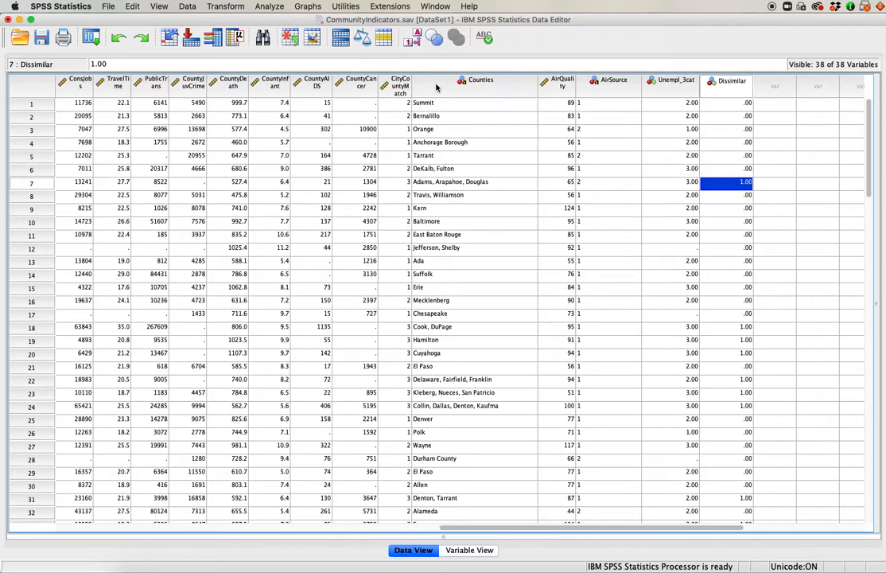
Start a Crosstabs analysis with City/County Match as the row variable.
{"action": "left_click", "coordinate": [268, 7]}
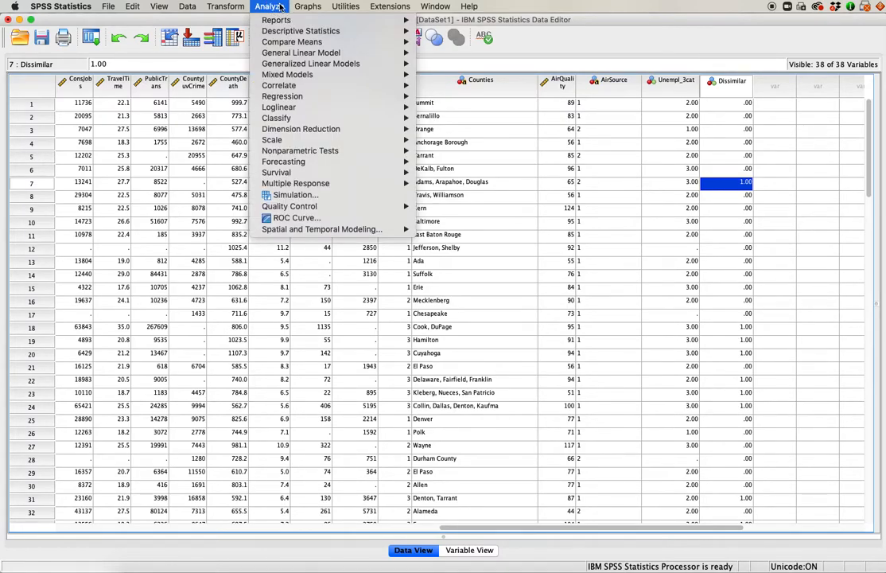
{"action": "mouse_move", "coordinate": [239, 6]}
{"action": "mouse_move", "coordinate": [311, 31]}
{"action": "left_click", "coordinate": [386, 56]}
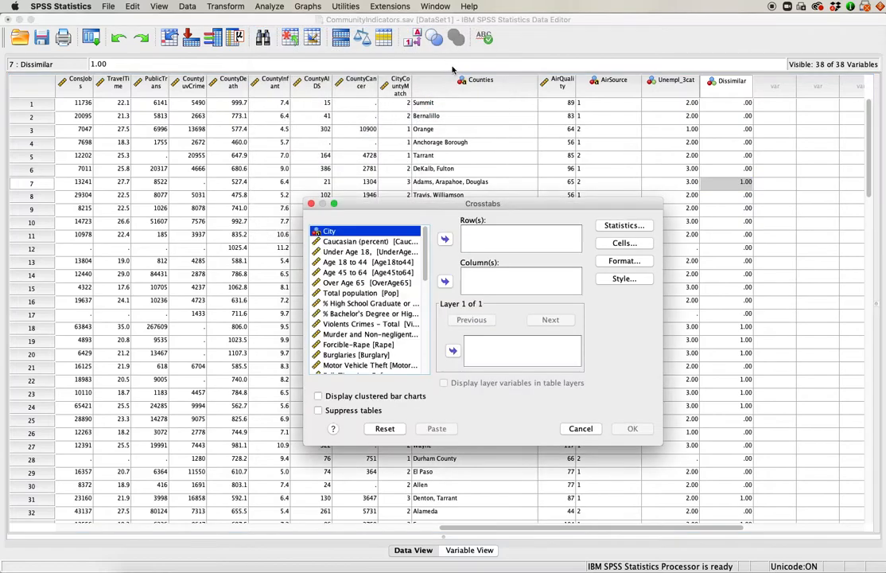
{"action": "left_click_drag", "start_coordinate": [425, 255], "coordinate": [419, 348]}
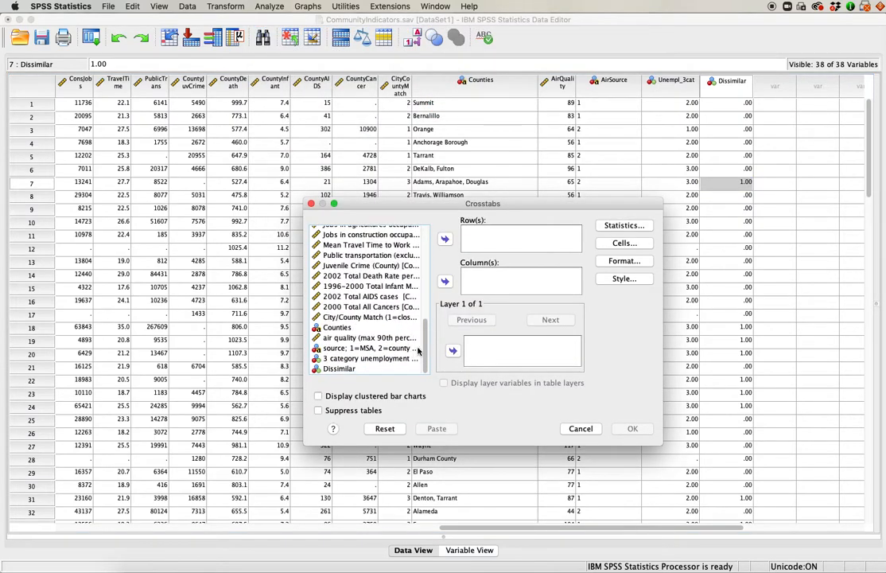
{"action": "left_click", "coordinate": [376, 320]}
{"action": "left_click", "coordinate": [446, 239]}
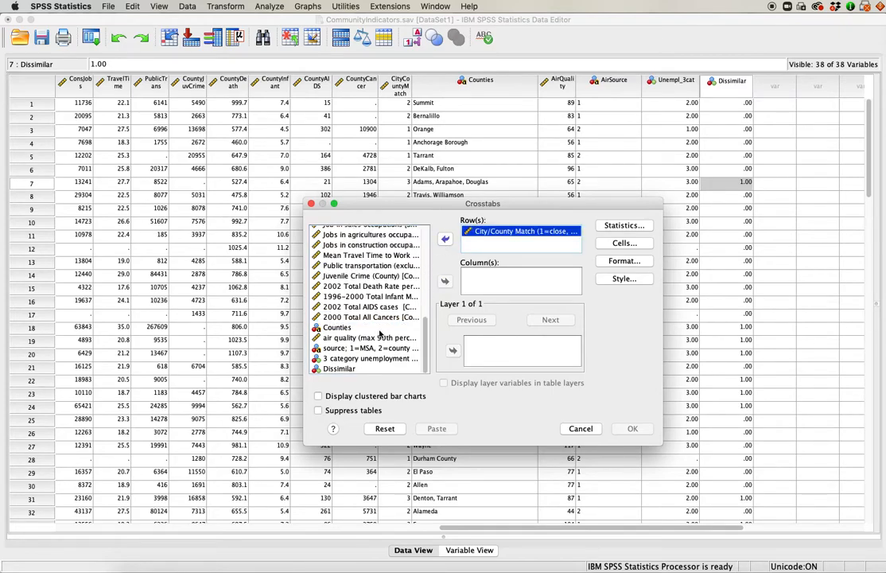
{"action": "left_click", "coordinate": [446, 239]}
{"action": "left_click", "coordinate": [447, 240]}
Set Dissimilar as the crosstab's column variable and run the analysis.
{"action": "left_click", "coordinate": [339, 368]}
{"action": "left_click", "coordinate": [446, 281]}
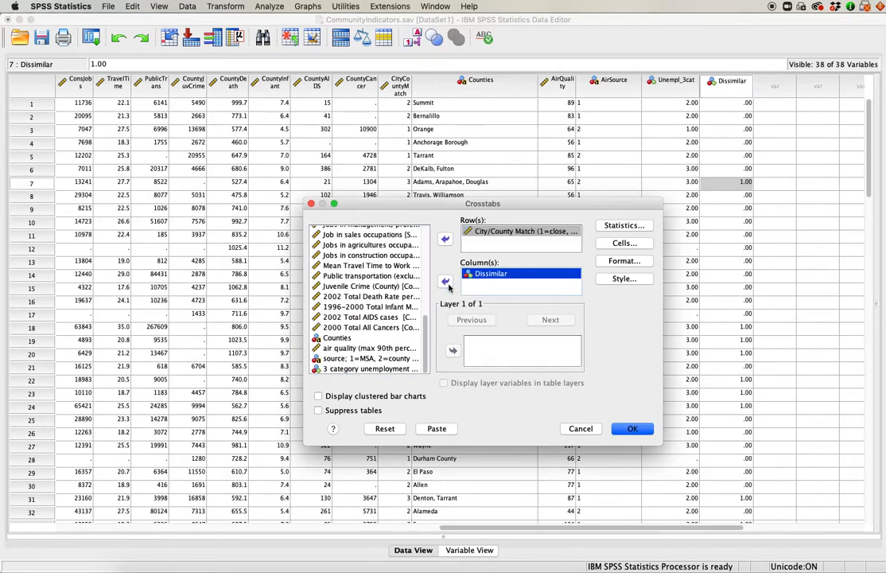
{"action": "left_click", "coordinate": [628, 428]}
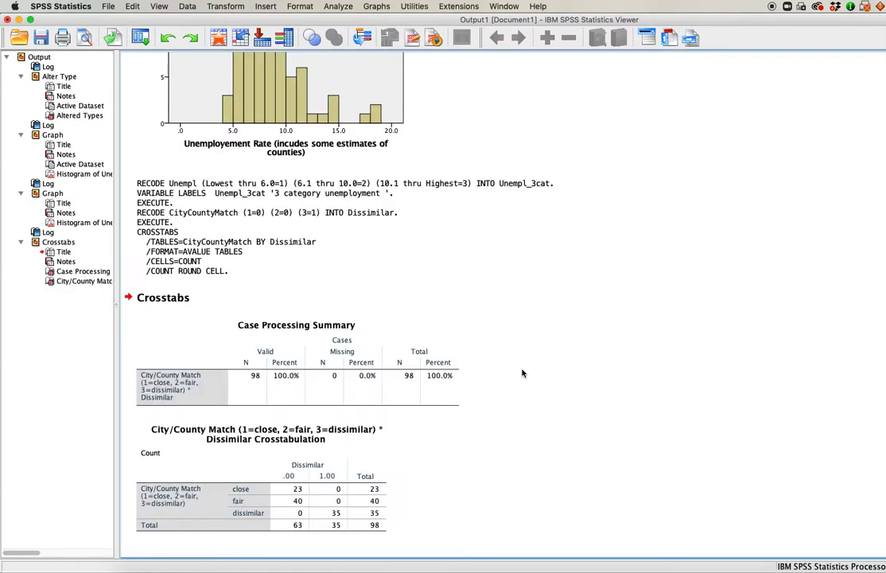
Examine the City/County Match by Dissimilar crosstabulation and the logged recode syntax in the output.
{"action": "left_click", "coordinate": [337, 475]}
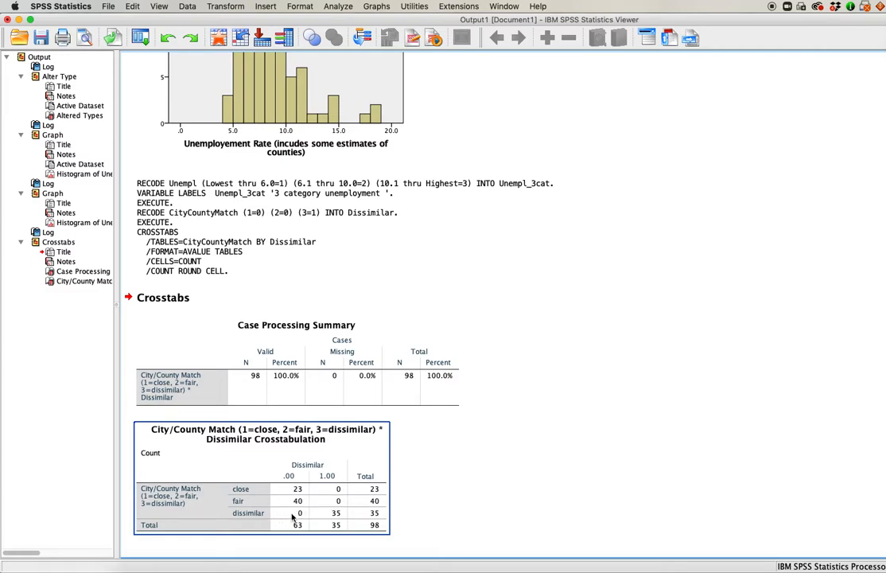
{"action": "left_click", "coordinate": [482, 498]}
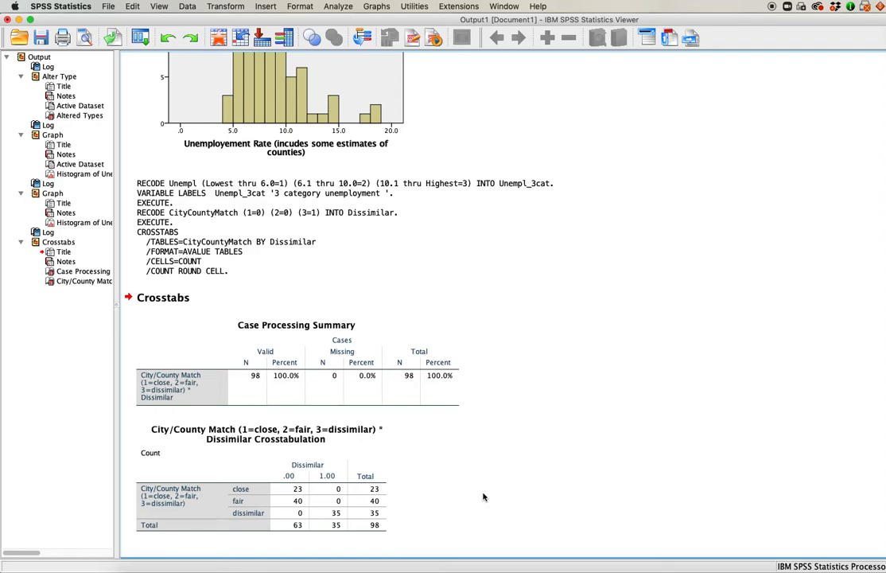
{"action": "left_click", "coordinate": [270, 202]}
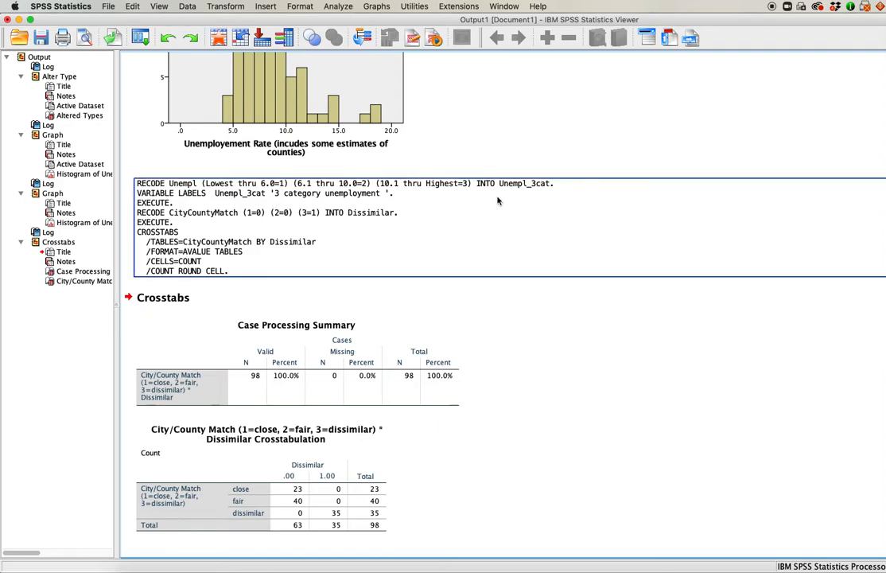